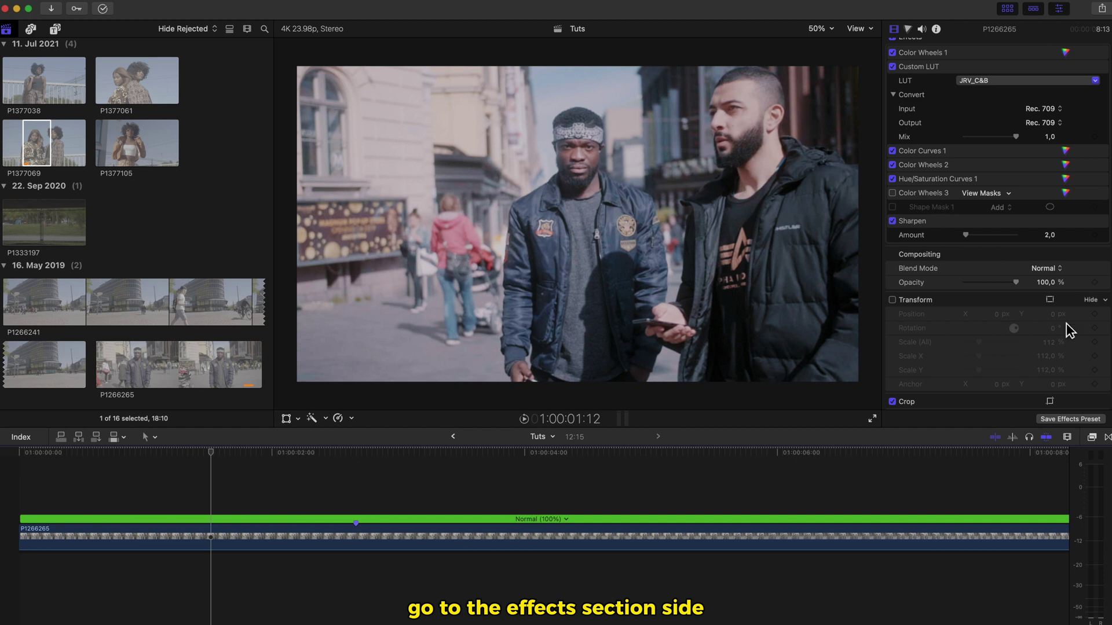
Step: Apply the Draw Mask effect to clip P1266265 and go to the frame where the man in the black jacket is fully visible
left_click(1093, 439)
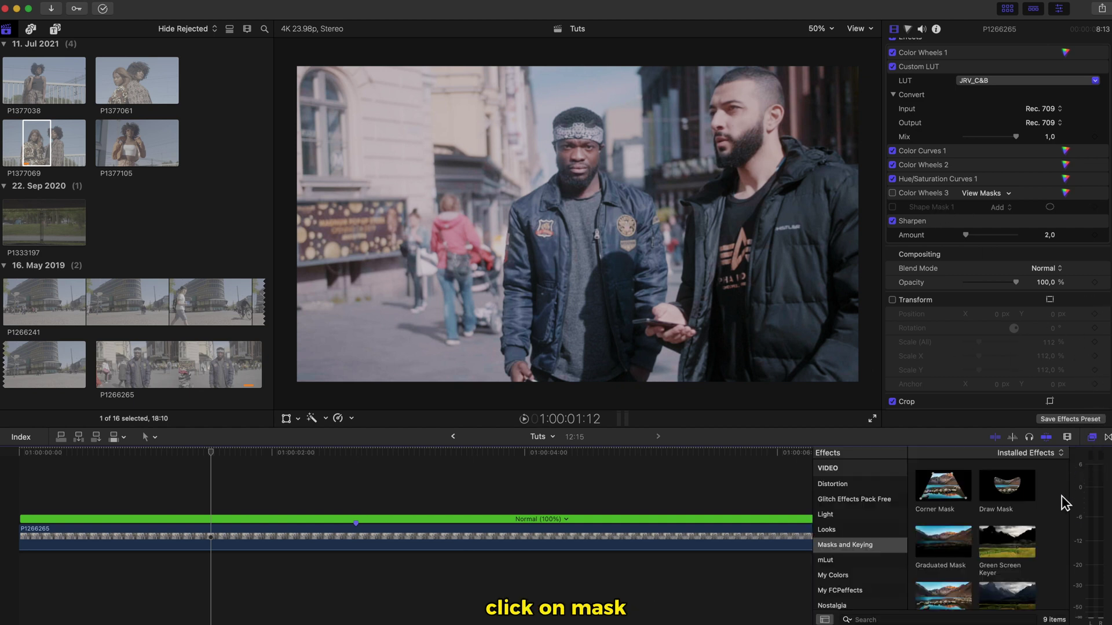
left_click_drag(1019, 499, 884, 499)
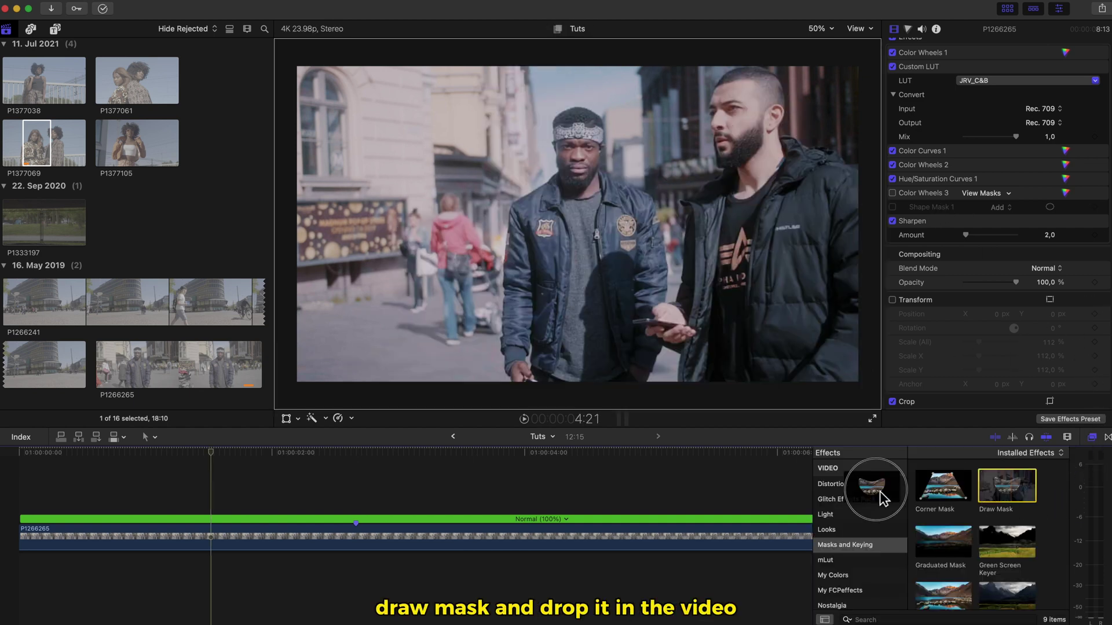
left_click_drag(216, 515, 220, 534)
left_click(1092, 439)
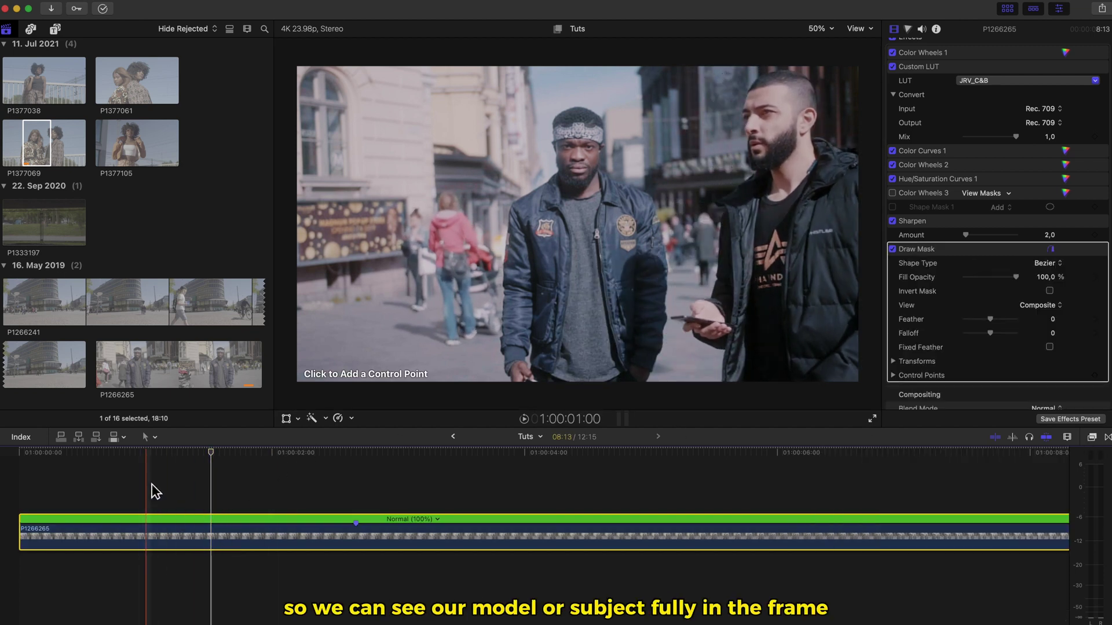
left_click(216, 503)
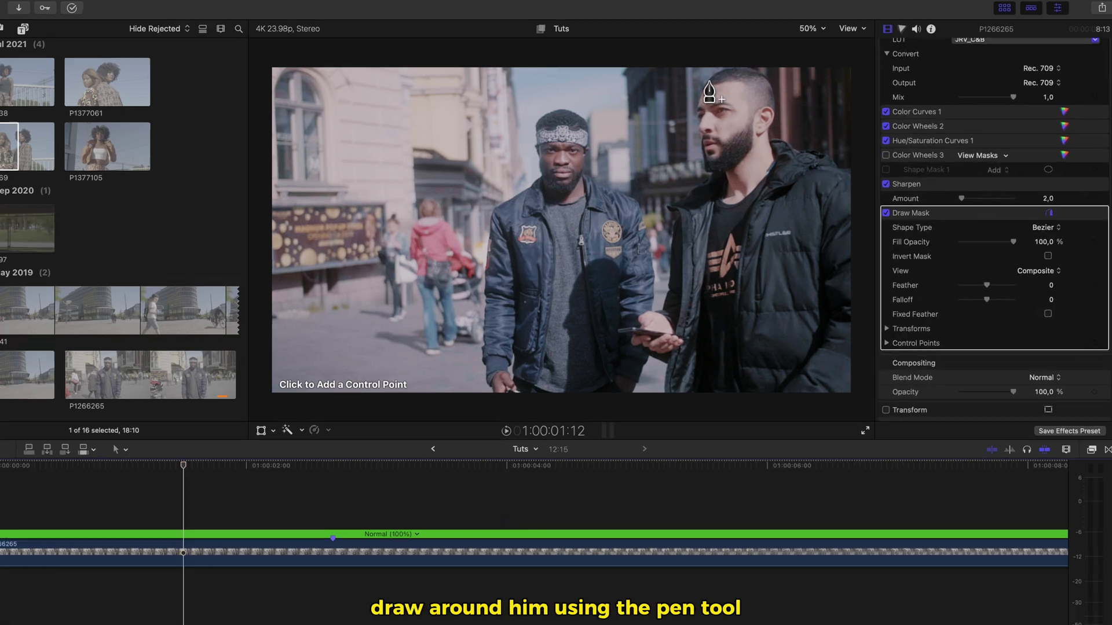
Step: Draw a Bezier mask outline around the man in the black jacket, following his head, neck and shoulder
left_click(717, 80)
left_click(730, 68)
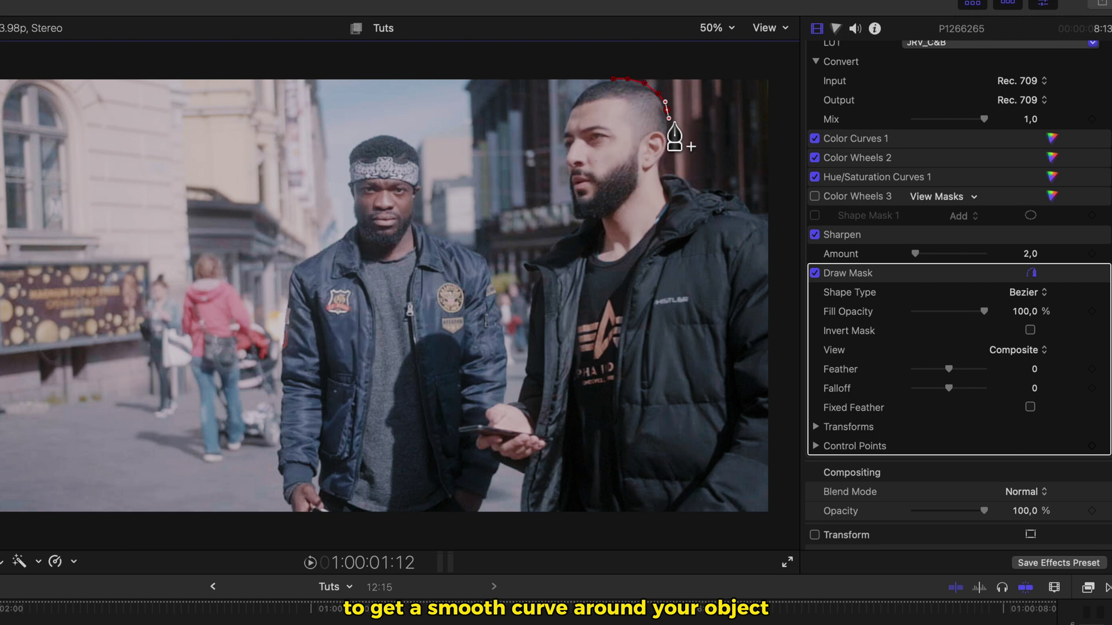
left_click(661, 168)
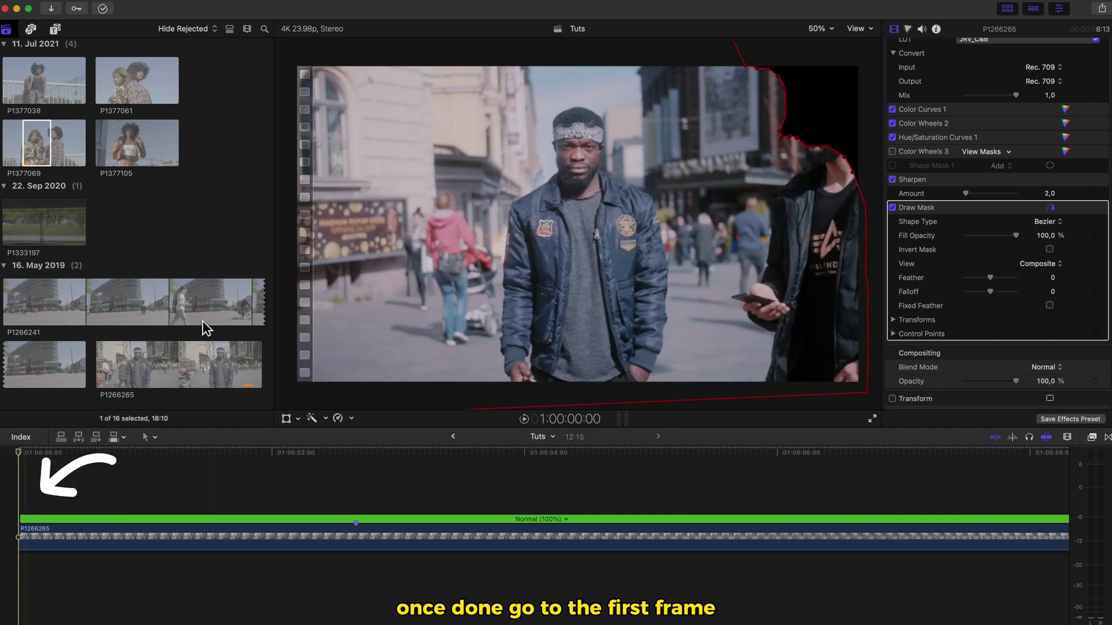
Step: Shift the mask to match the man near the clip's start and keyframe its transforms and control points
left_click_drag(445, 263, 499, 266)
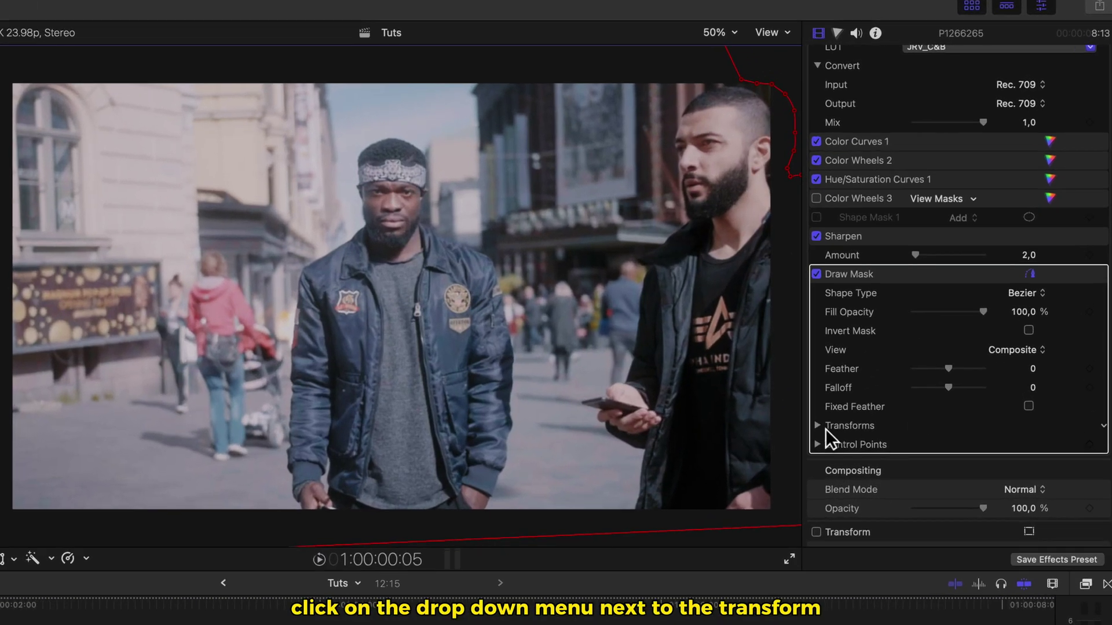
left_click(817, 426)
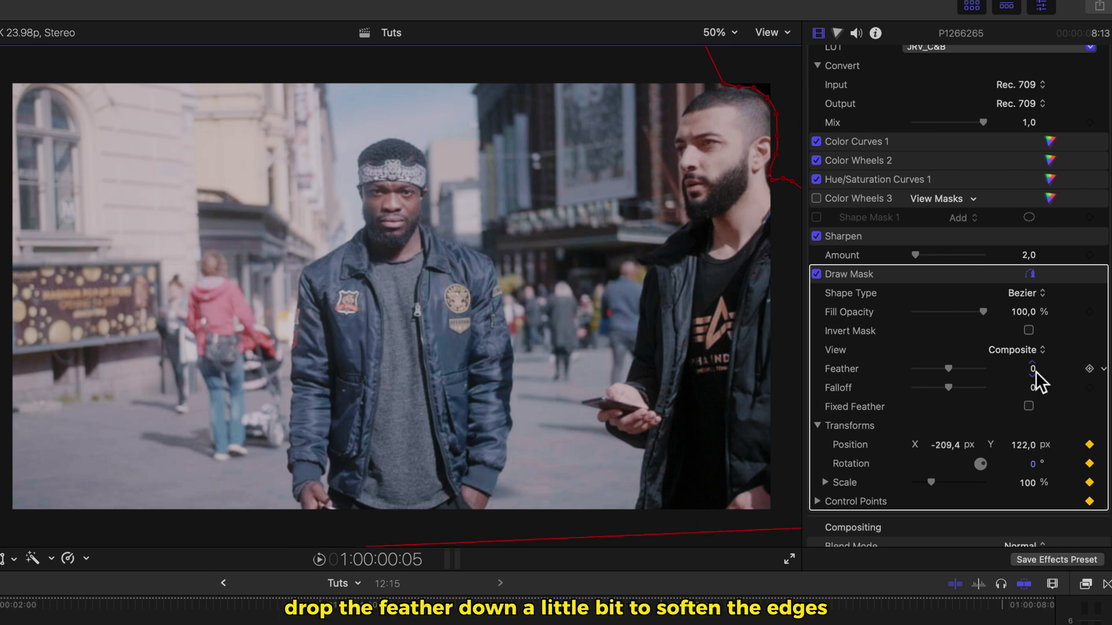
Step: Soften the mask with Feather and move it at successive frames so it follows the man across the screen
left_click_drag(1035, 371, 1032, 368)
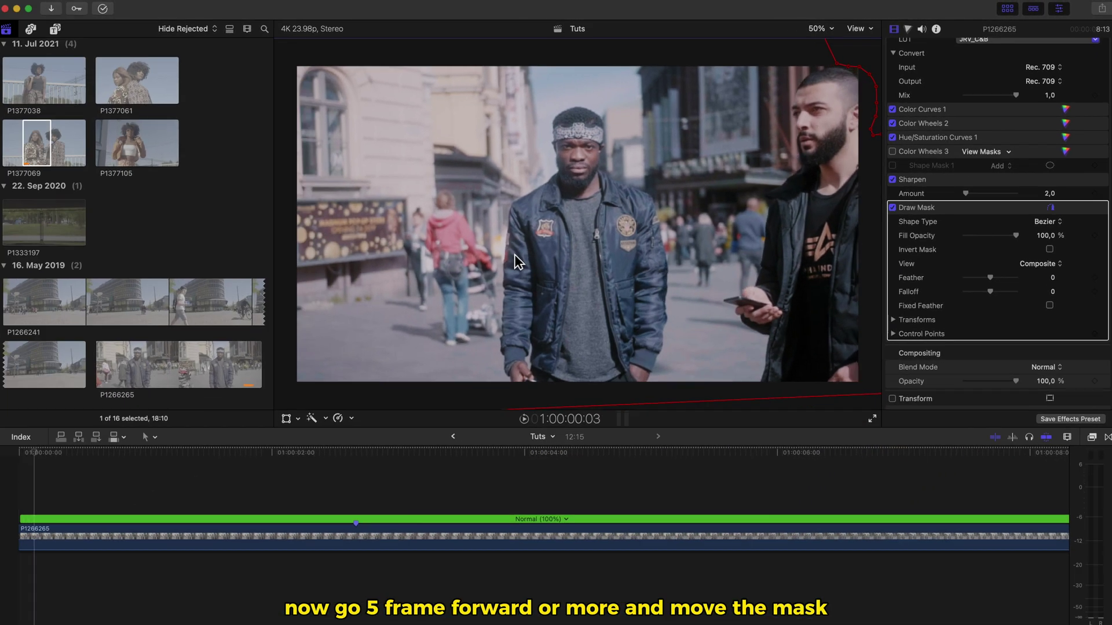
left_click_drag(574, 176, 567, 179)
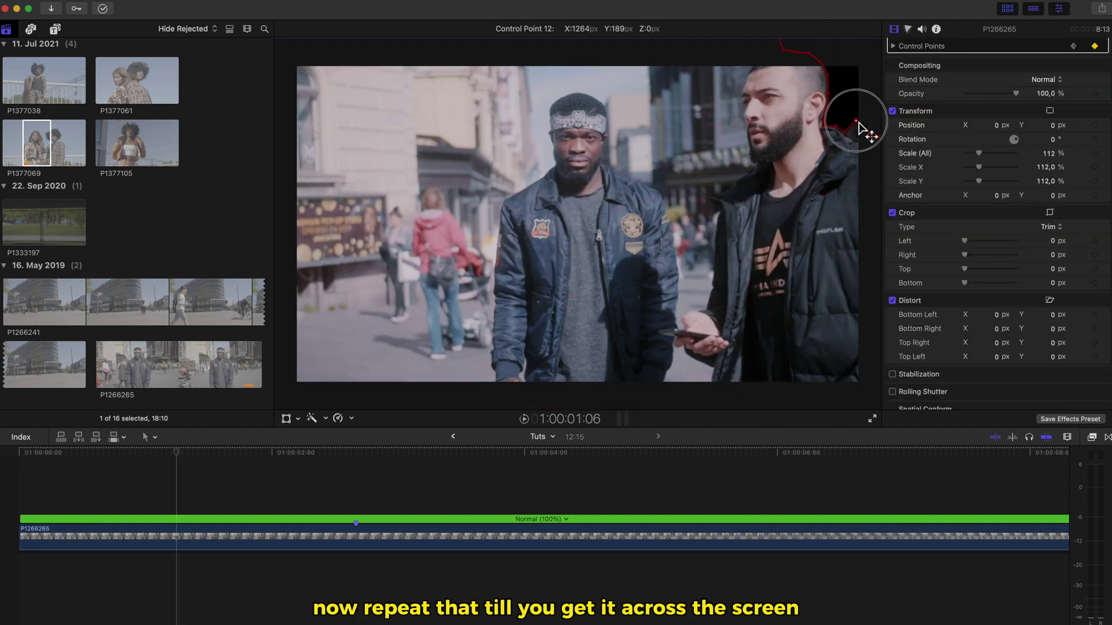
left_click_drag(686, 153, 510, 272)
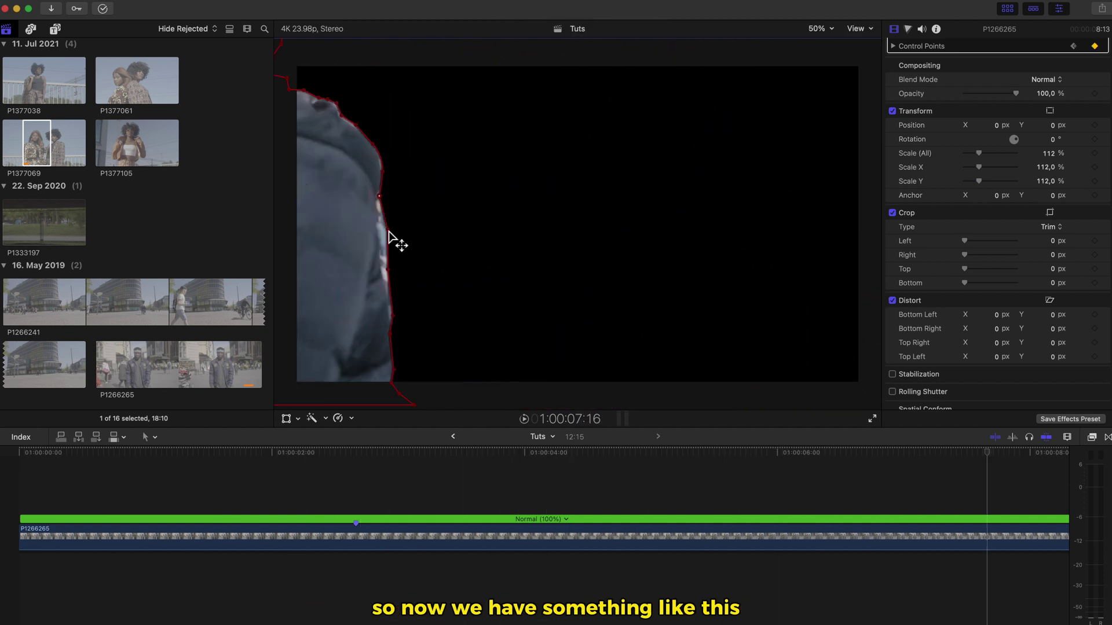
Step: Move clip P1377069 beneath the start of the masked street clip
key("Home")
left_click(460, 510)
left_click(642, 319)
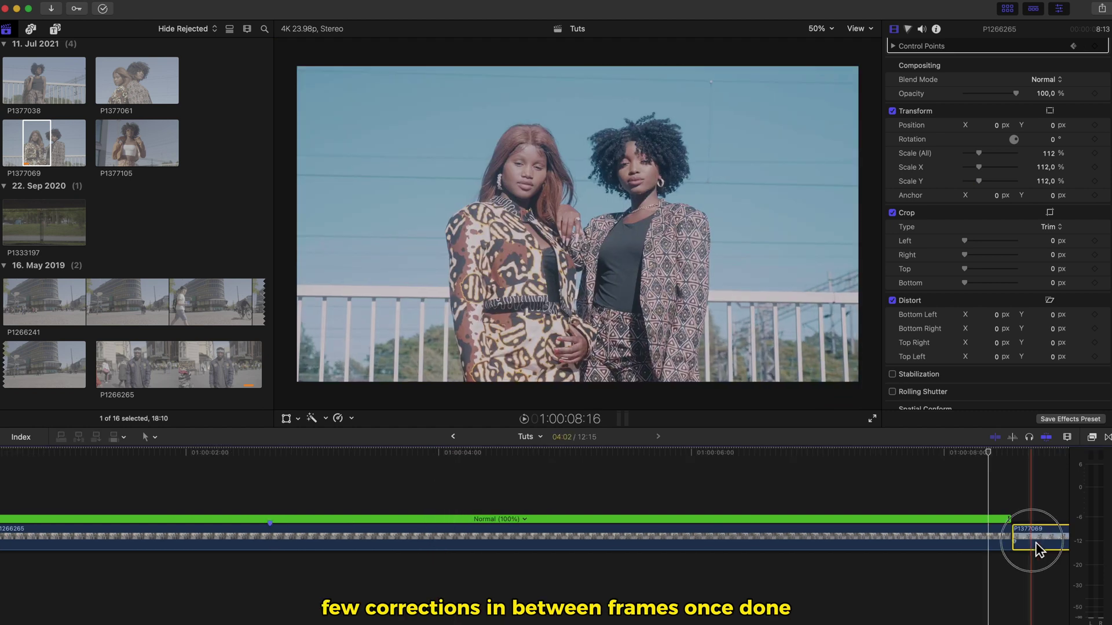
left_click_drag(1036, 564, 43, 574)
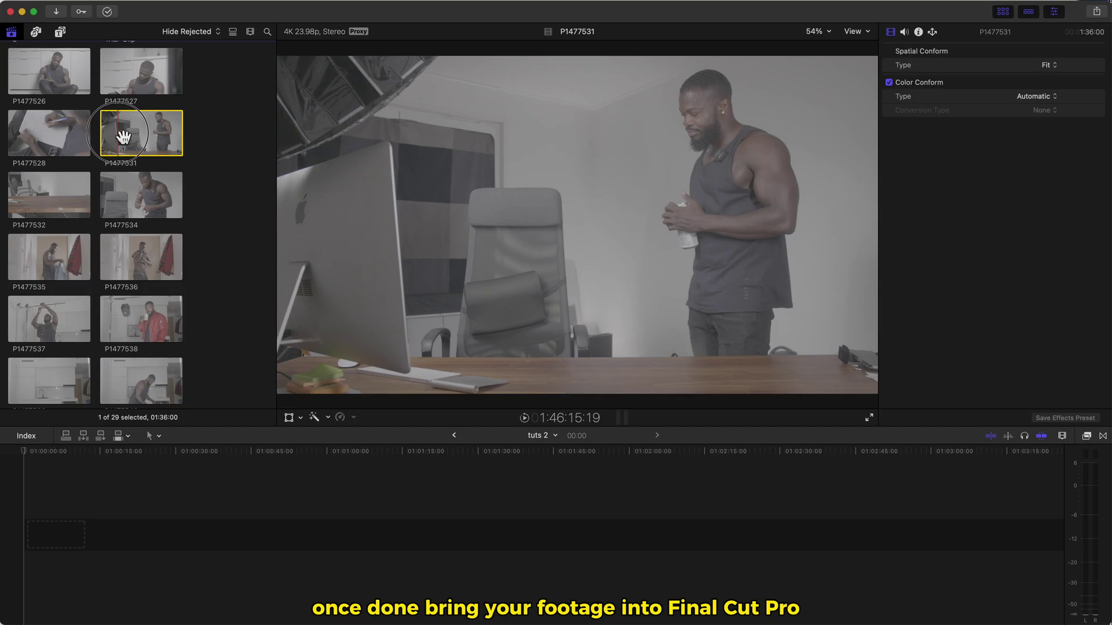
Step: Add clip P1477531 to the empty tuts 2 timeline and delete its unneeded middle section
left_click_drag(123, 138, 86, 543)
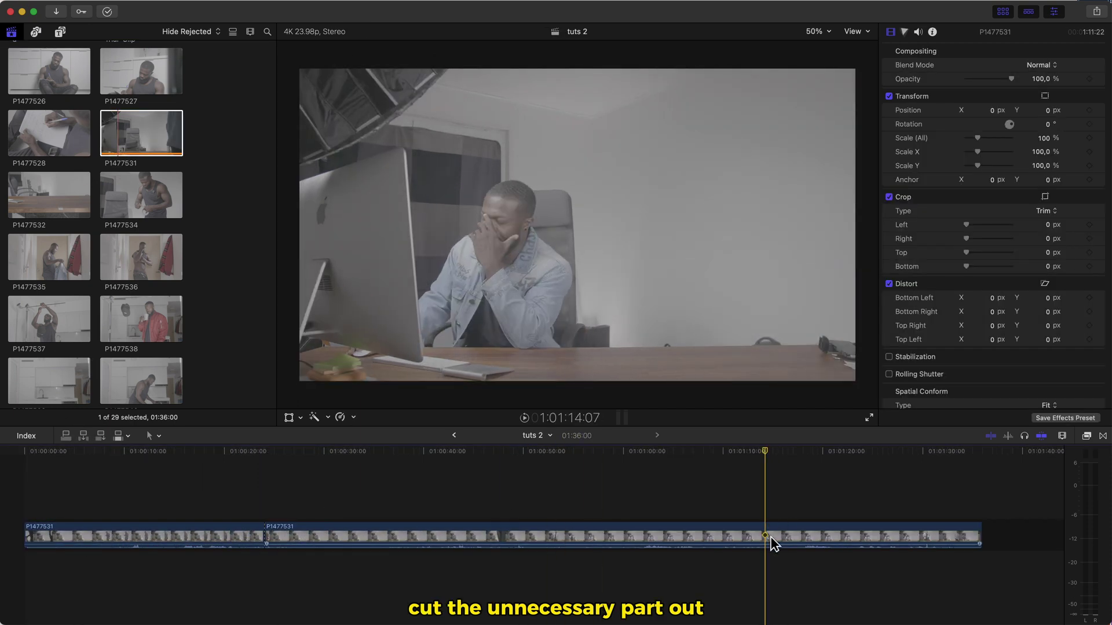
left_click(547, 536)
key("Delete")
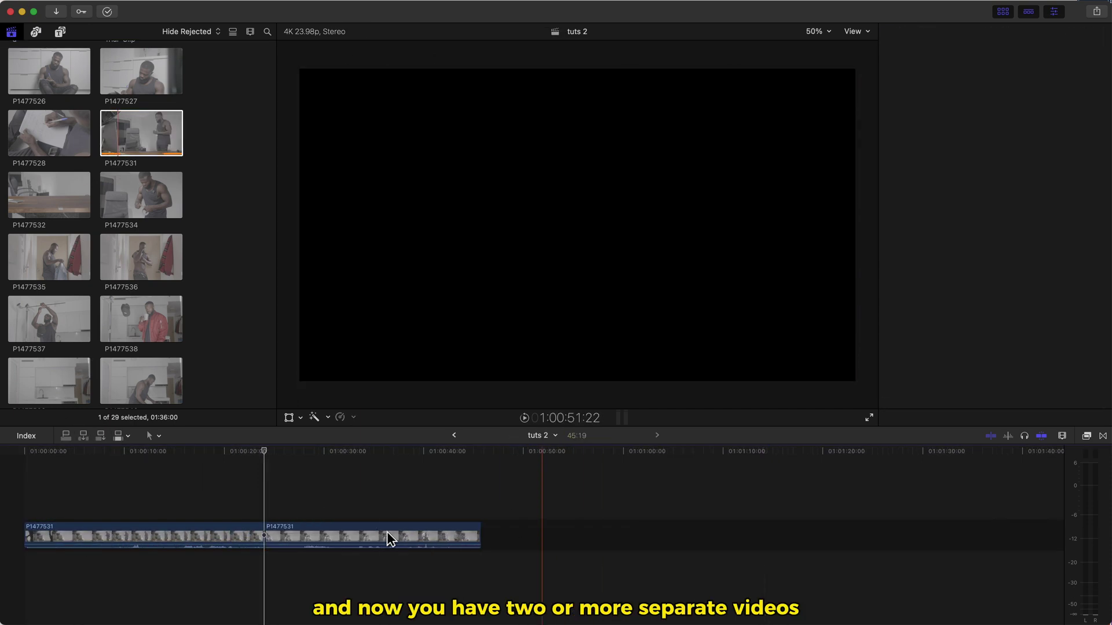
Step: Stack the second P1477531 clip above the first and apply the Shape Mask effect to the upper one
key("shift+z")
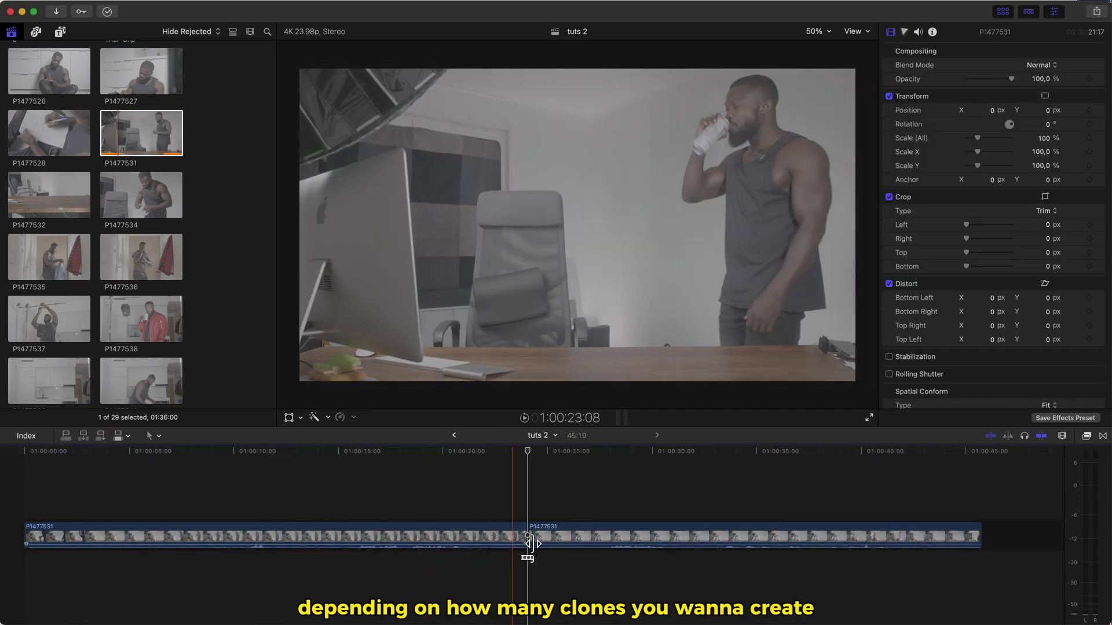
left_click_drag(596, 537, 84, 504)
left_click(1088, 438)
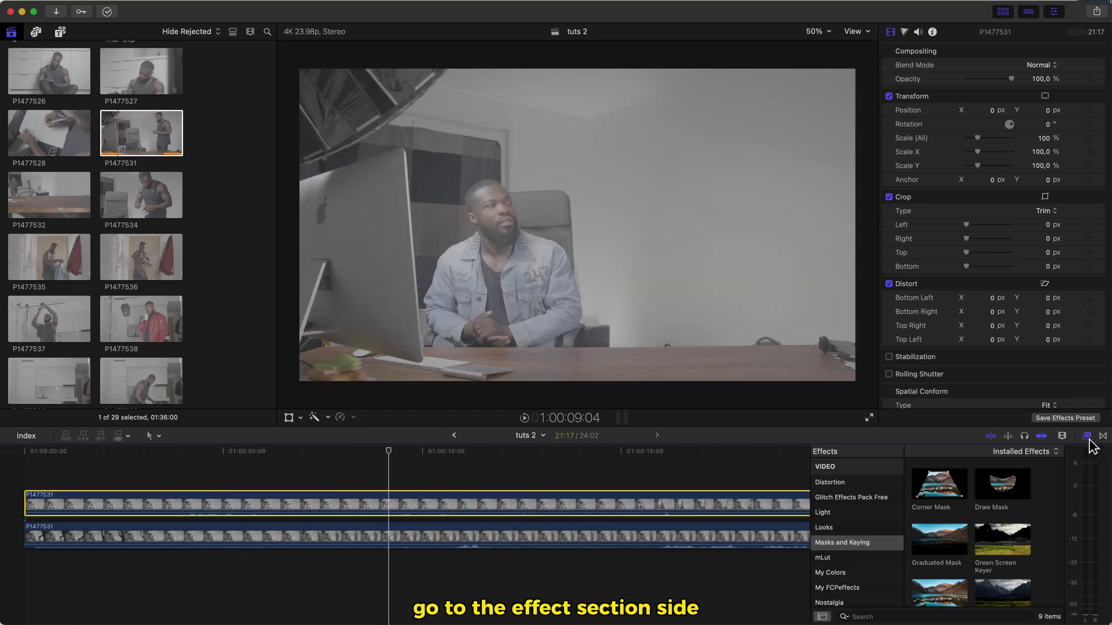
scroll(1000, 548, "down", 3)
left_click_drag(1001, 557, 424, 500)
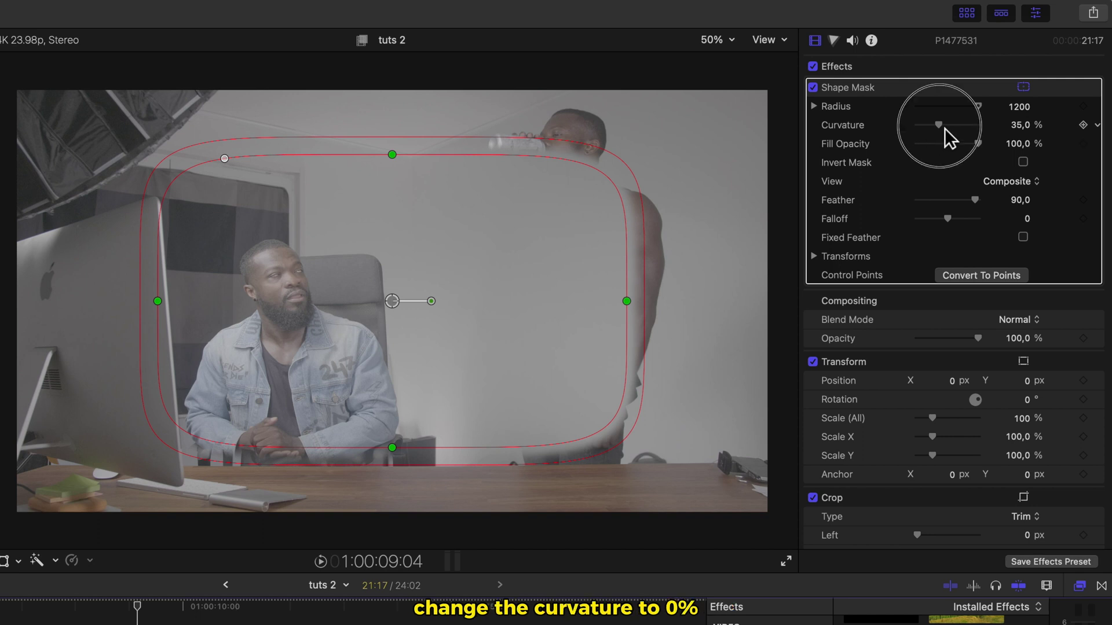
Step: Set the shape mask's curvature to 0% and reshape it to cover the seated man's side of the frame
left_click_drag(940, 126, 915, 131)
left_click_drag(395, 158, 405, 50)
left_click_drag(334, 384, 132, 396)
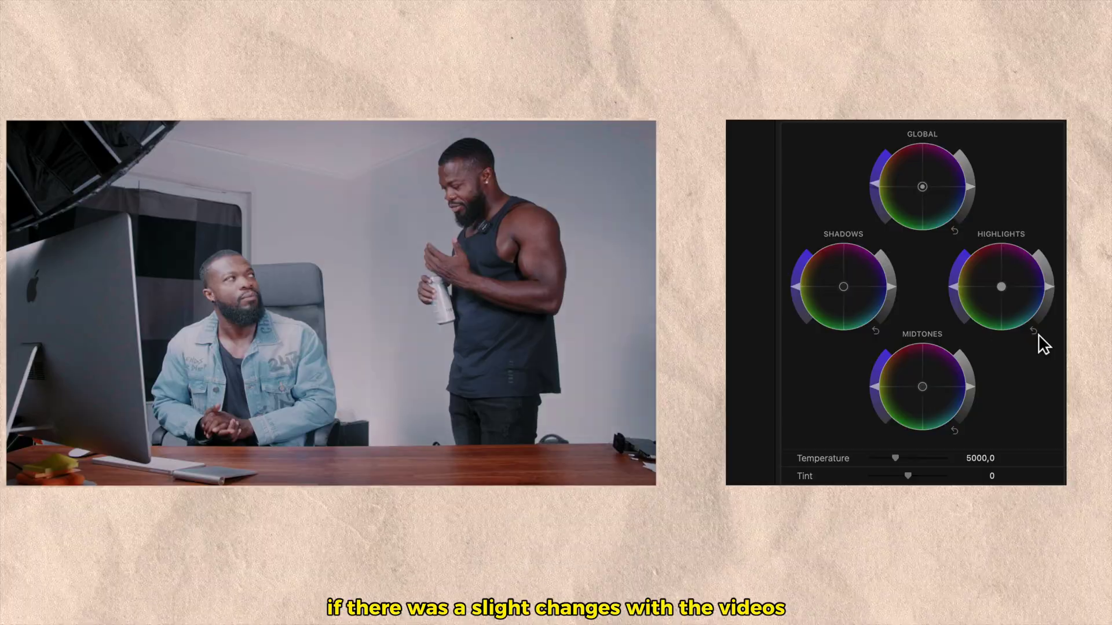
Step: Adjust the brightness of the shadows and midtones on the color wheels to even out the two combined clips
left_click(980, 389)
left_click(895, 295)
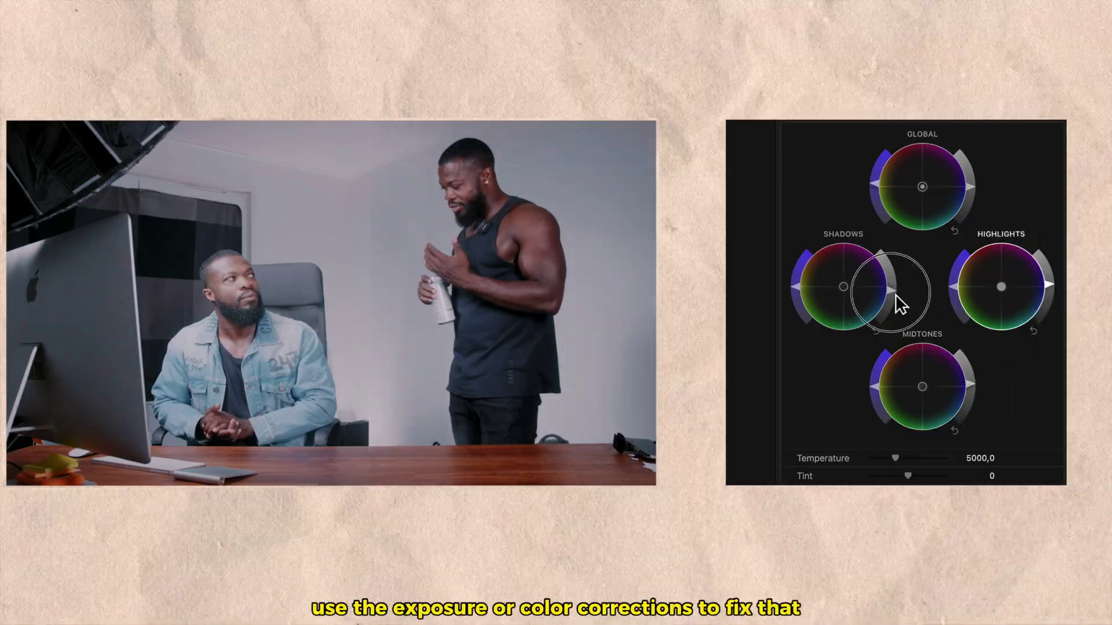
left_click(977, 384)
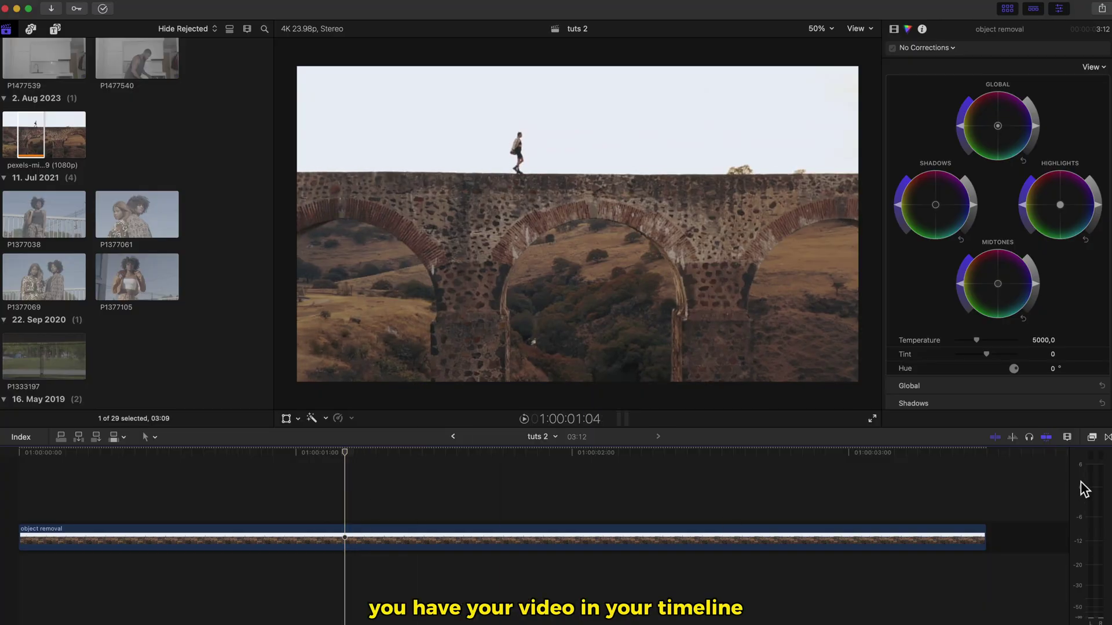
Step: Apply the Draw Mask effect to the object removal clip
left_click(1092, 438)
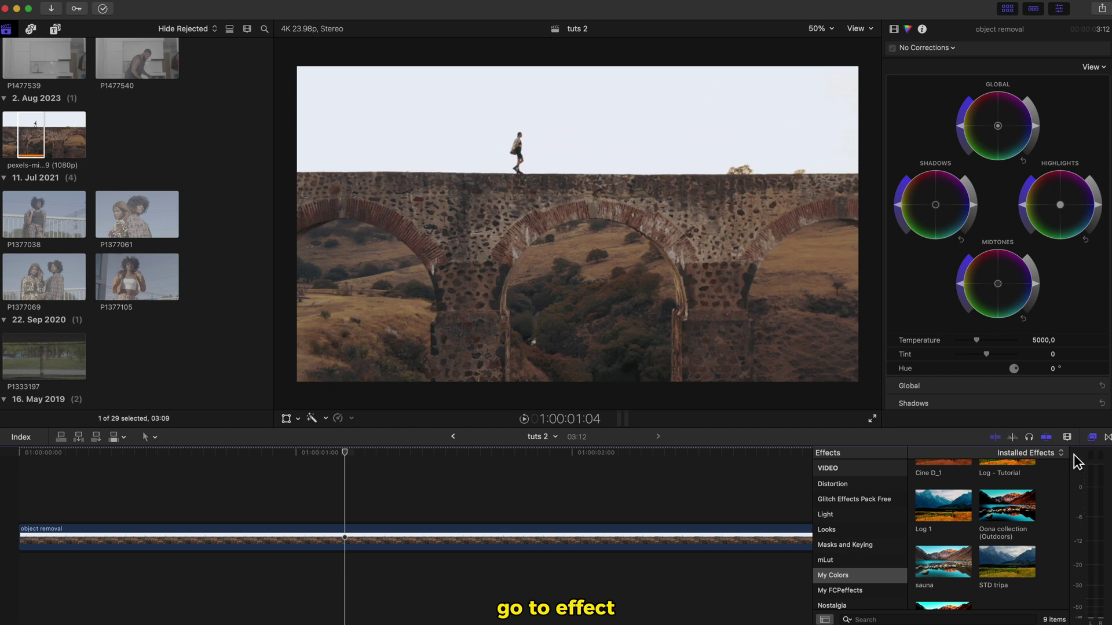
scroll(863, 547, "up", 5)
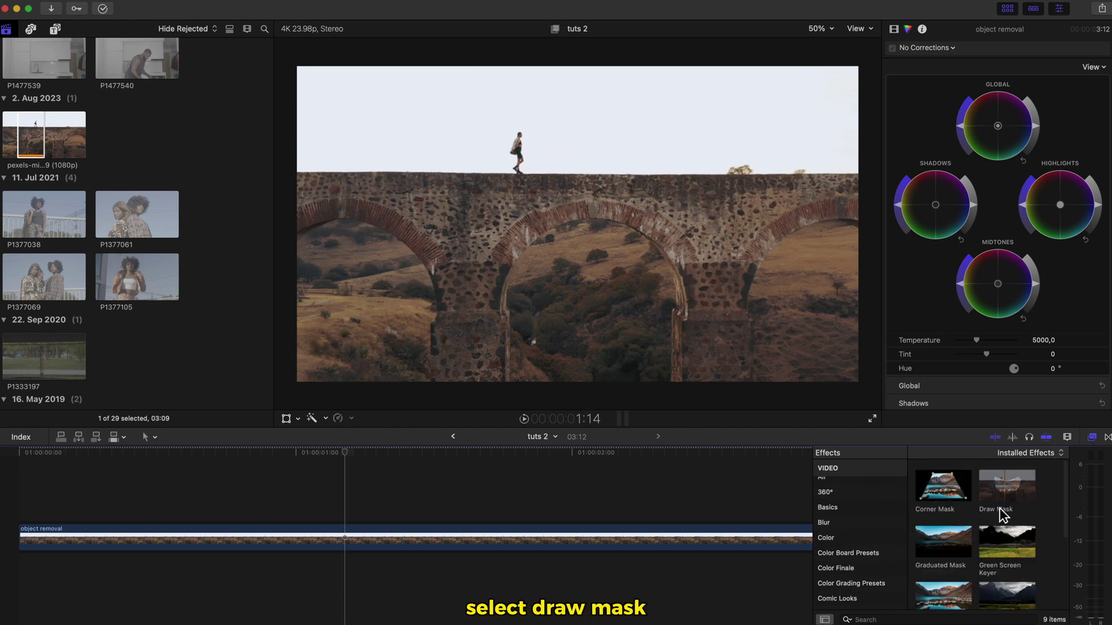
left_click_drag(1016, 498, 440, 538)
Step: Draw a closed mask around the person walking on the stone bridge
left_click(506, 120)
left_click(521, 111)
left_click(538, 120)
left_click(537, 144)
left_click(537, 172)
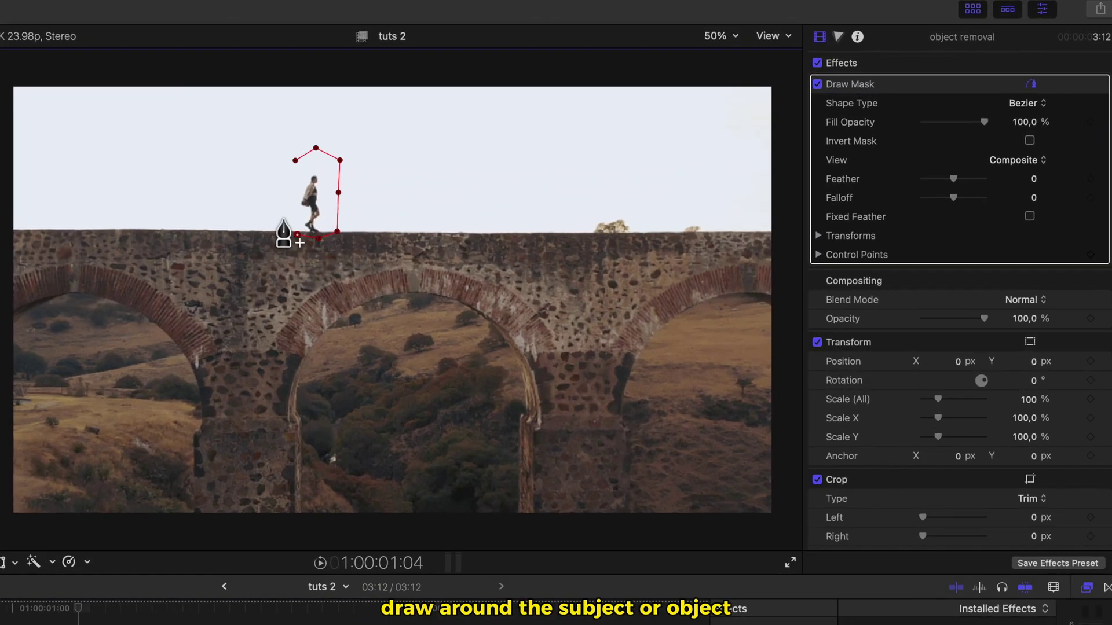
left_click(284, 218)
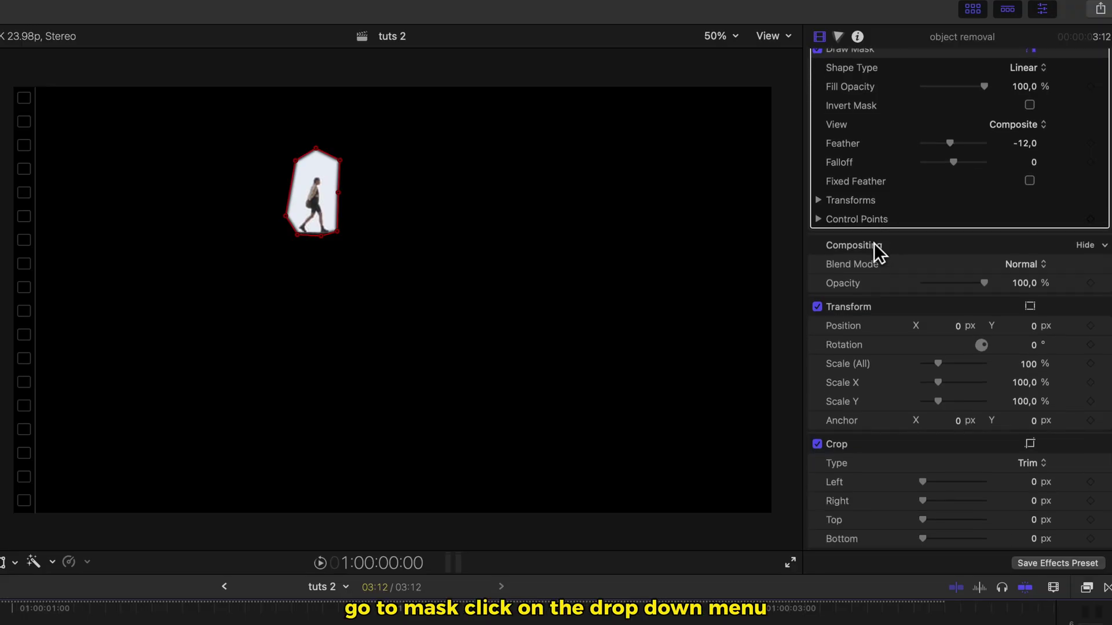
Step: Keyframe the mask's transforms and control points at the first frame and reposition it at later frames to follow the walker
left_click(826, 203)
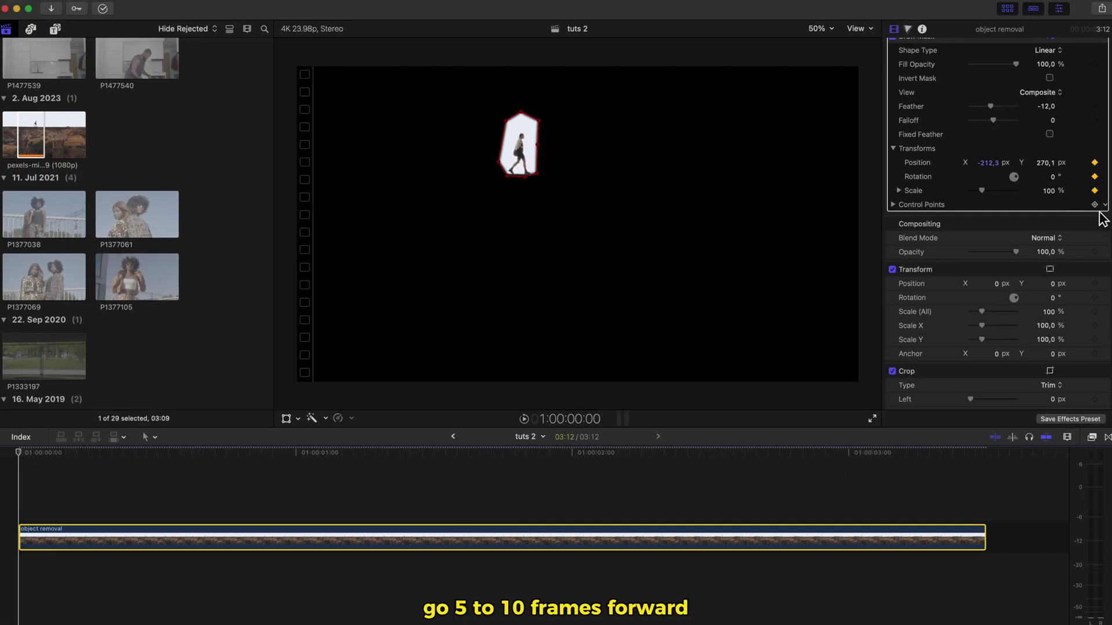
left_click(529, 181)
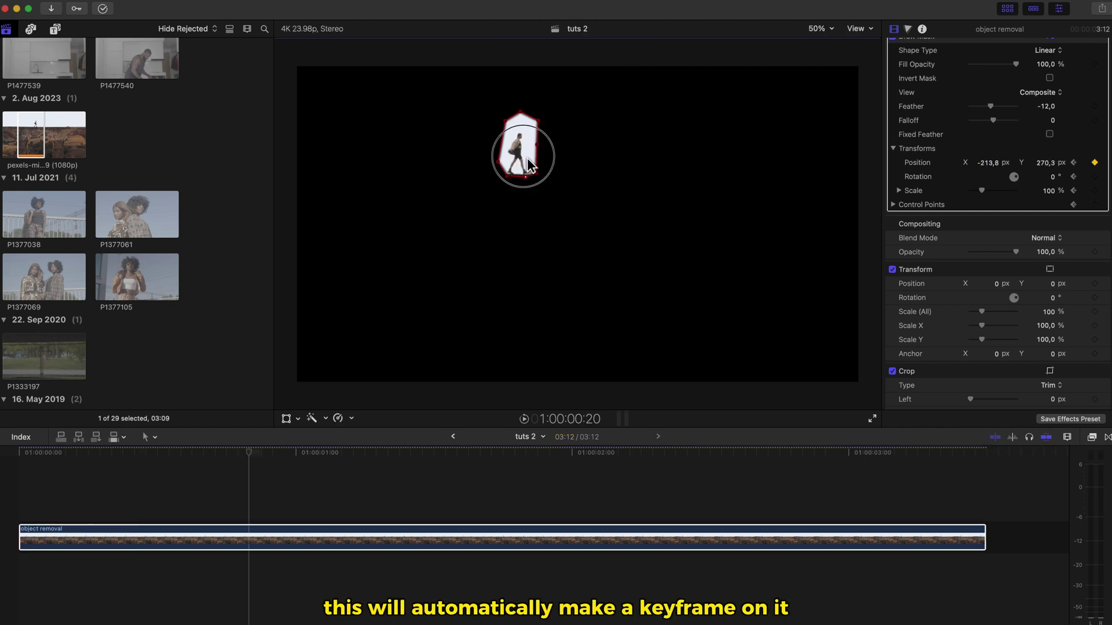
key("shift+Right")
key("shift+Right")
key("shift+Right")
key("shift+Right")
left_click(528, 180)
Step: Invert the mask on the object removal clip and place a duplicate of the clip directly above it
left_click(248, 454)
left_click(1050, 79)
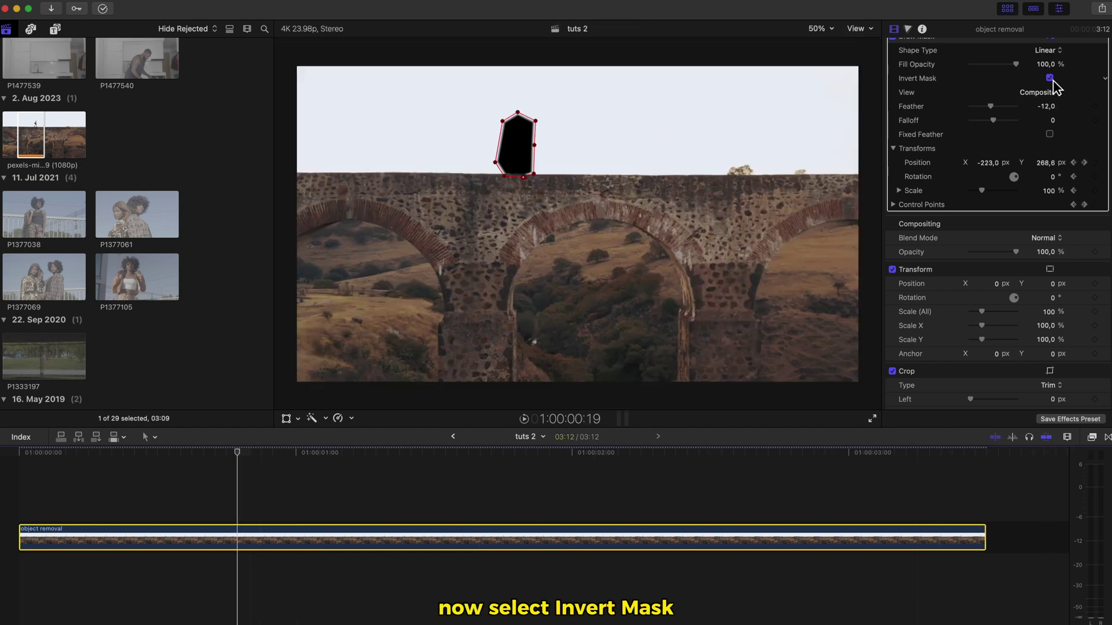
left_click_drag(240, 537, 238, 492)
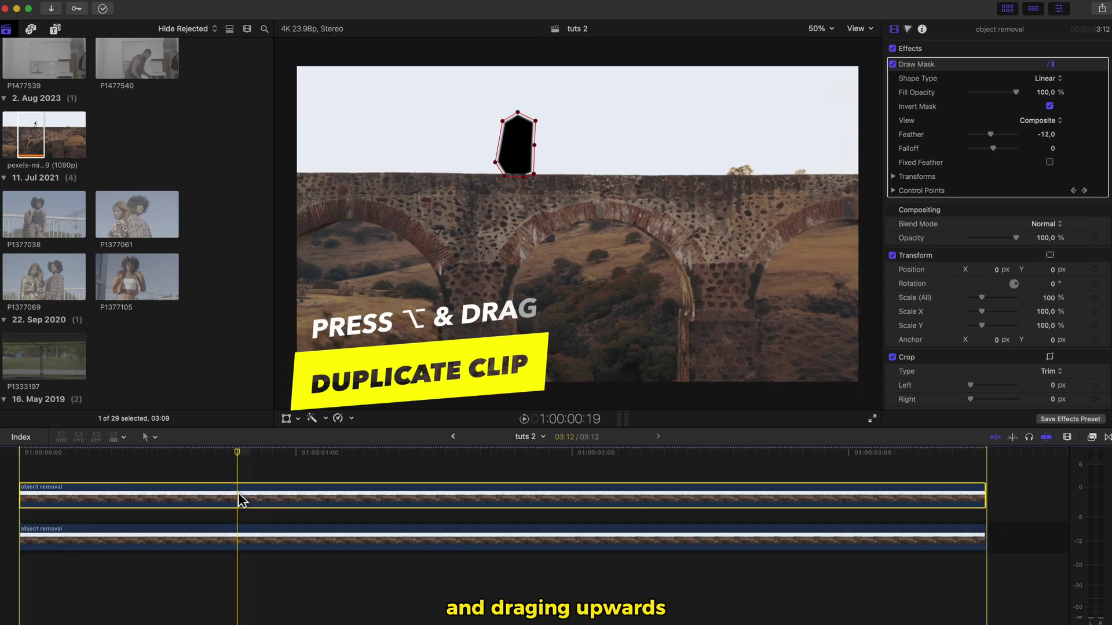
Step: Delete the Draw Mask effect from the lower object removal clip
left_click(240, 540)
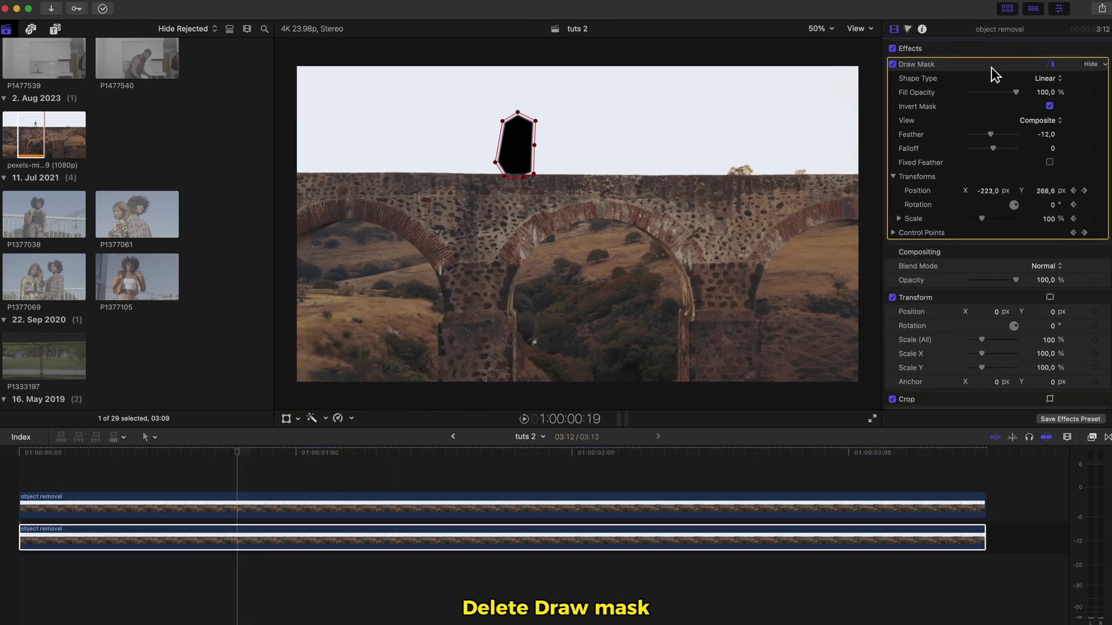
key("Delete")
left_click(223, 543)
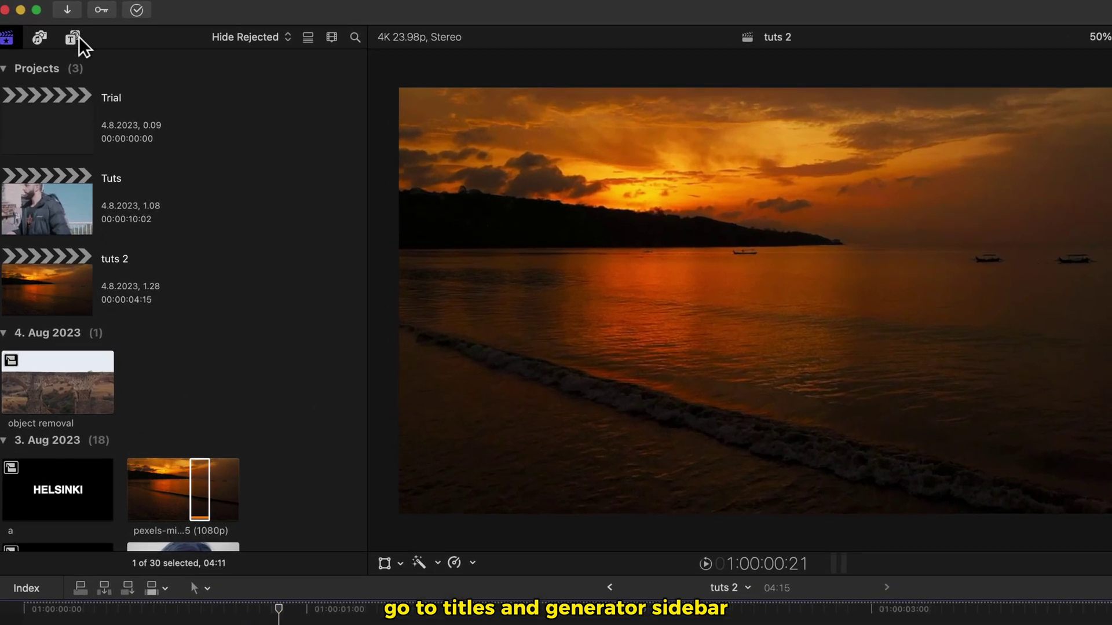
Step: Add a Basic Title from the titles collection at the start of the timeline, over the sunset clip
left_click(76, 35)
scroll(58, 69, "up", 10)
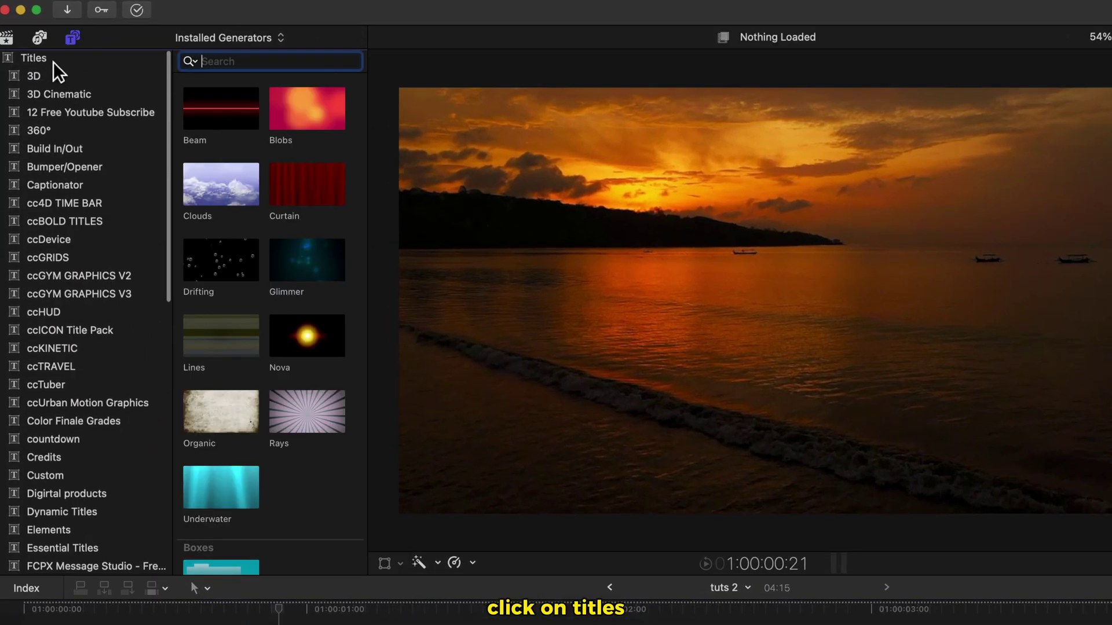
left_click(54, 62)
left_click(308, 440)
left_click_drag(33, 578, 30, 582)
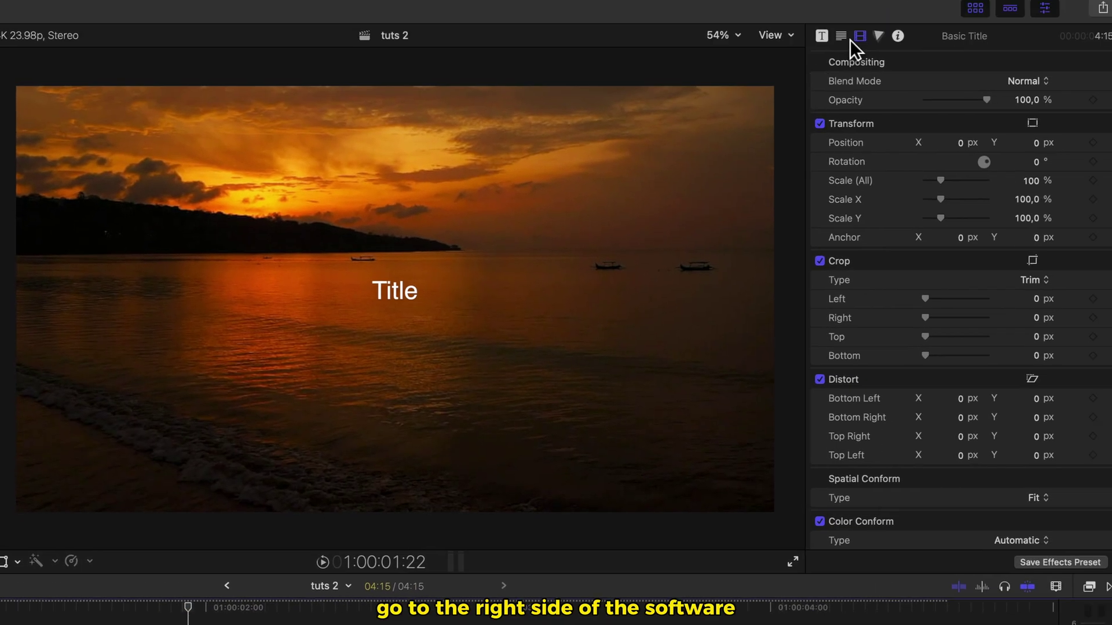
Step: Set the title's text to SUBSCRIBE and its font to Helvetica Bold
left_click(821, 36)
double_click(818, 111)
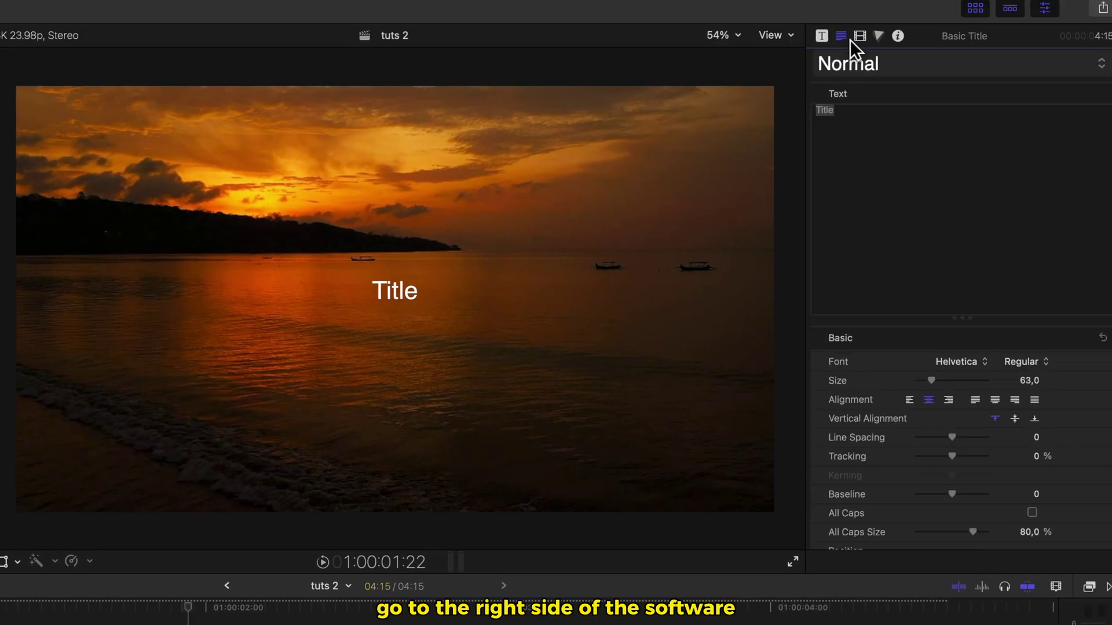
type("SUBSCRIBE")
left_click(962, 361)
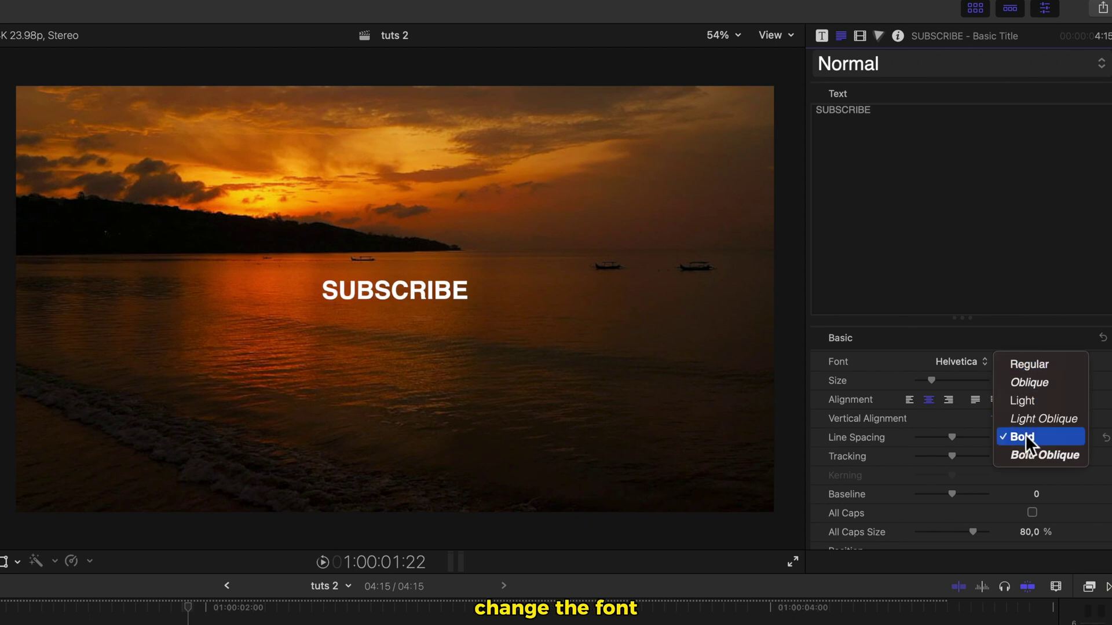
Step: Set the SUBSCRIBE title's font style to Bold and its size to 155
left_click(1025, 436)
left_click_drag(931, 380, 961, 383)
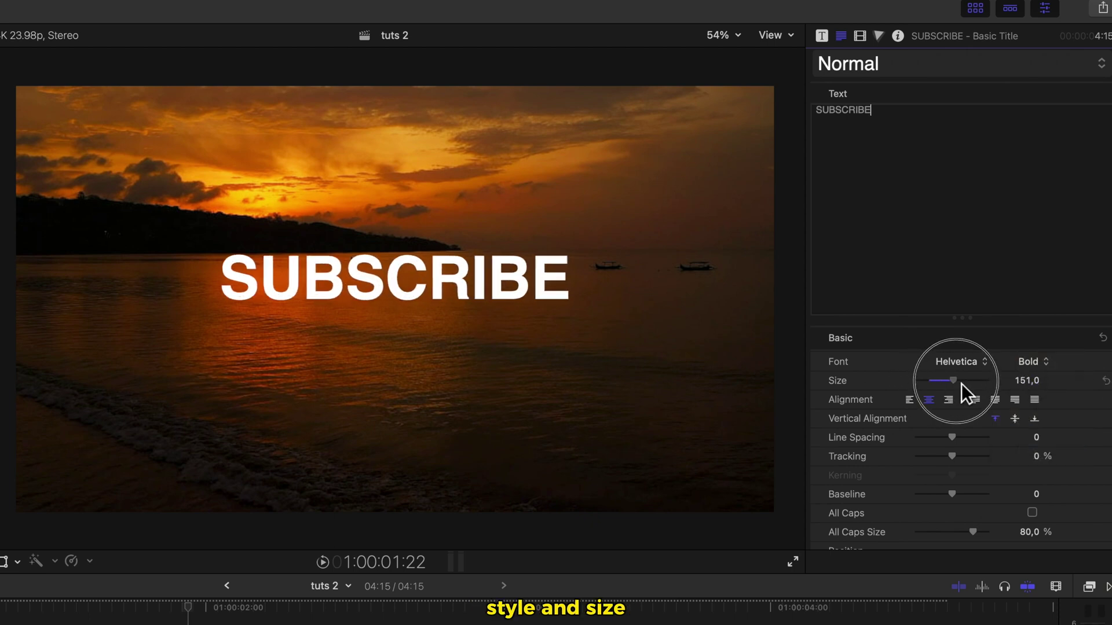
Step: Keyframe the SUBSCRIBE title's transform position at the start of the timeline and again at 01:00:01:06
left_click(26, 502)
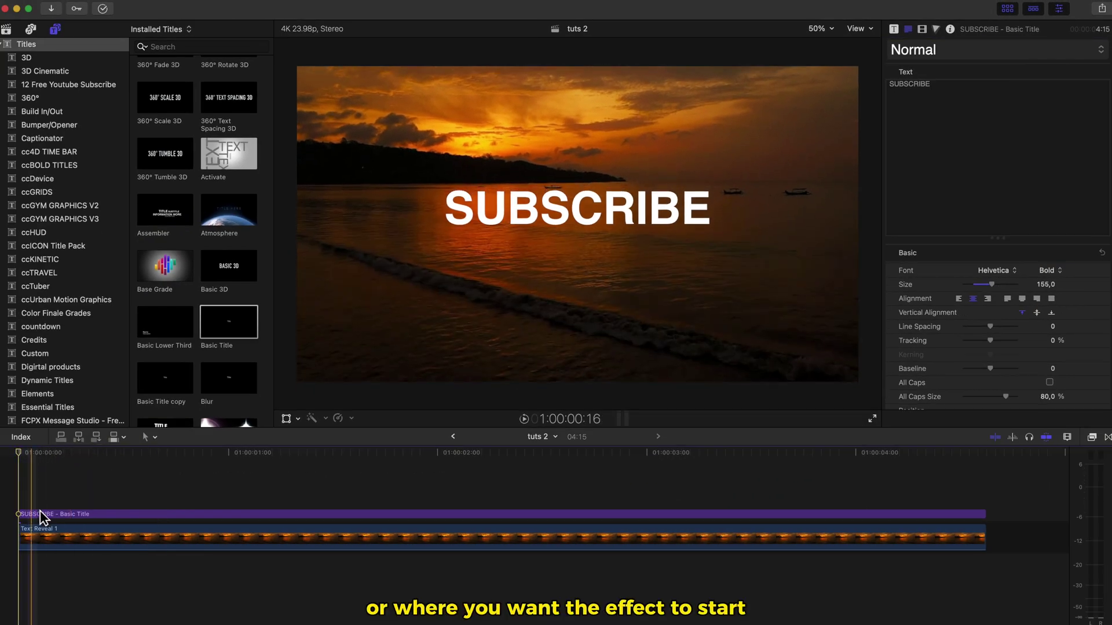
left_click(43, 516)
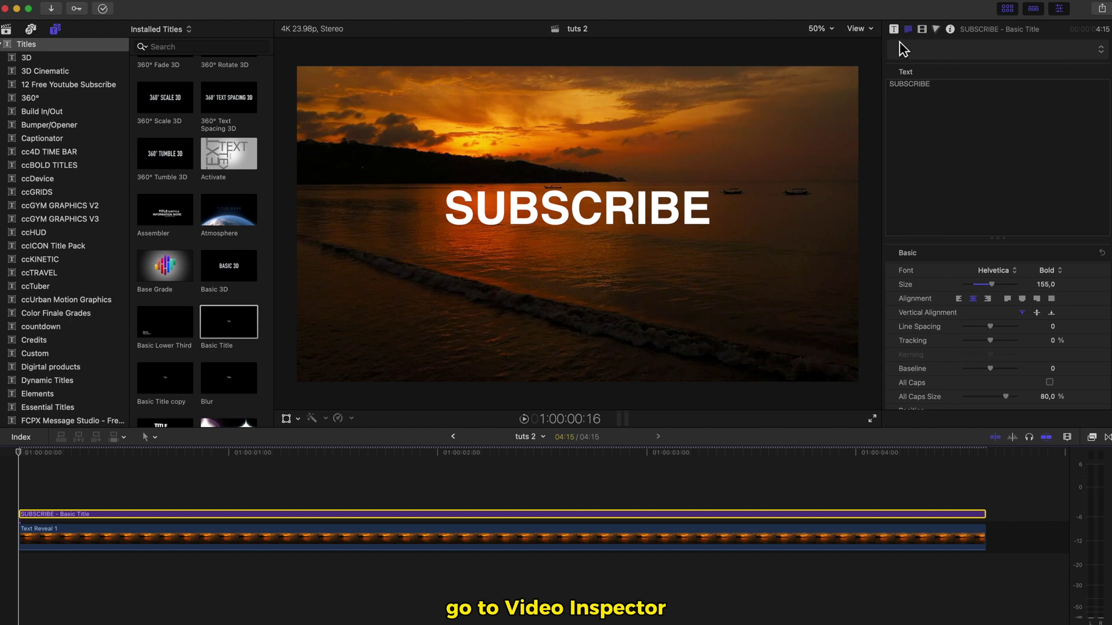
left_click(922, 31)
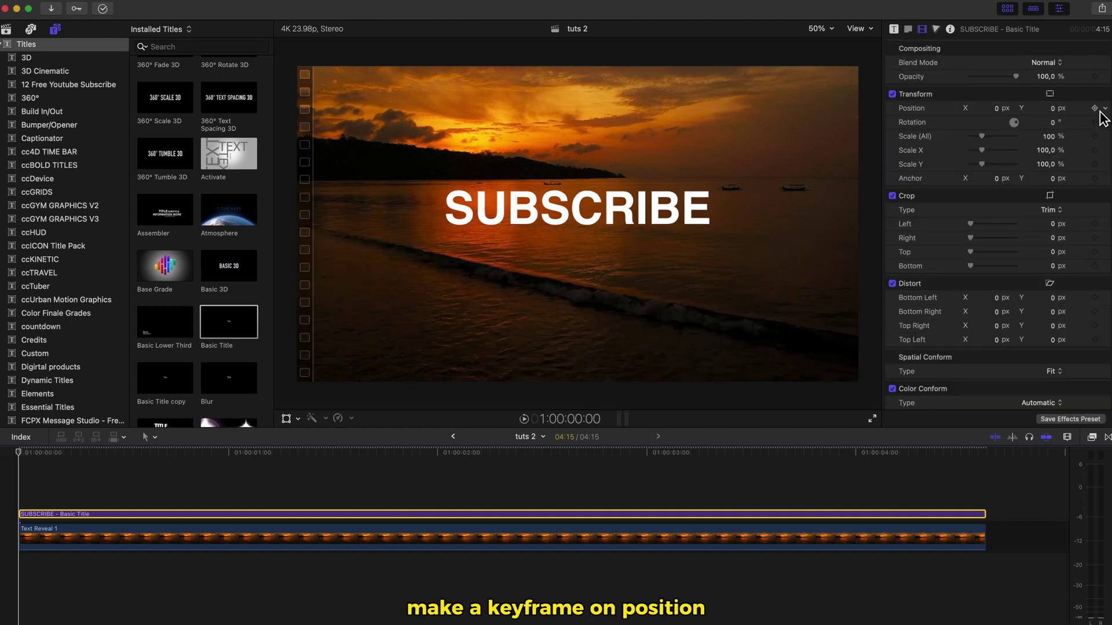
key("shift+Right")
key("shift+Right")
key("shift+Right")
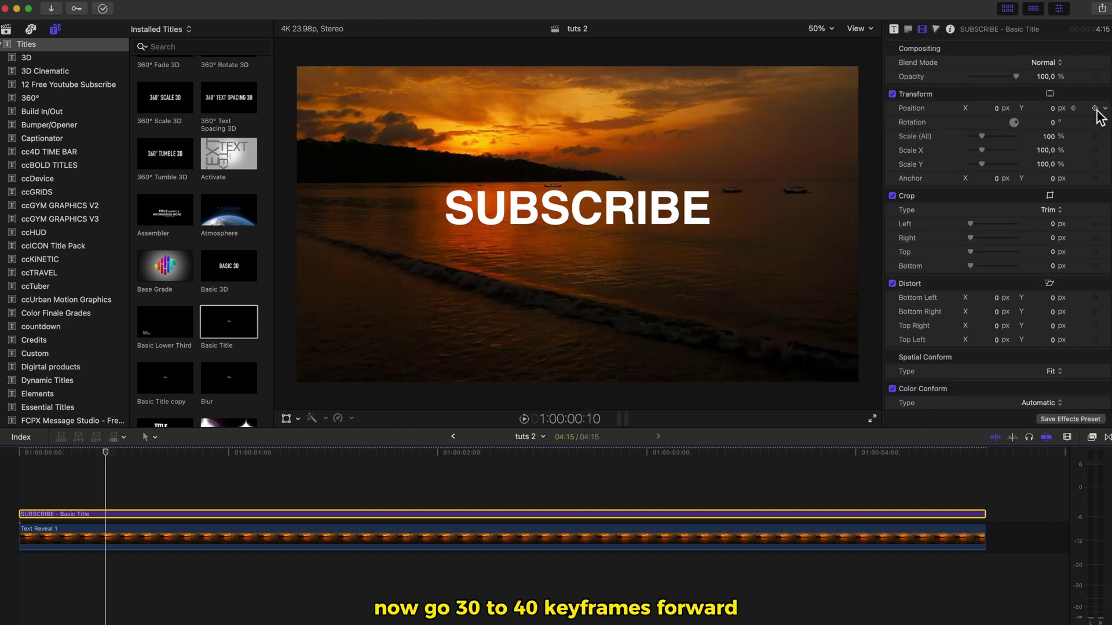
left_click(1095, 109)
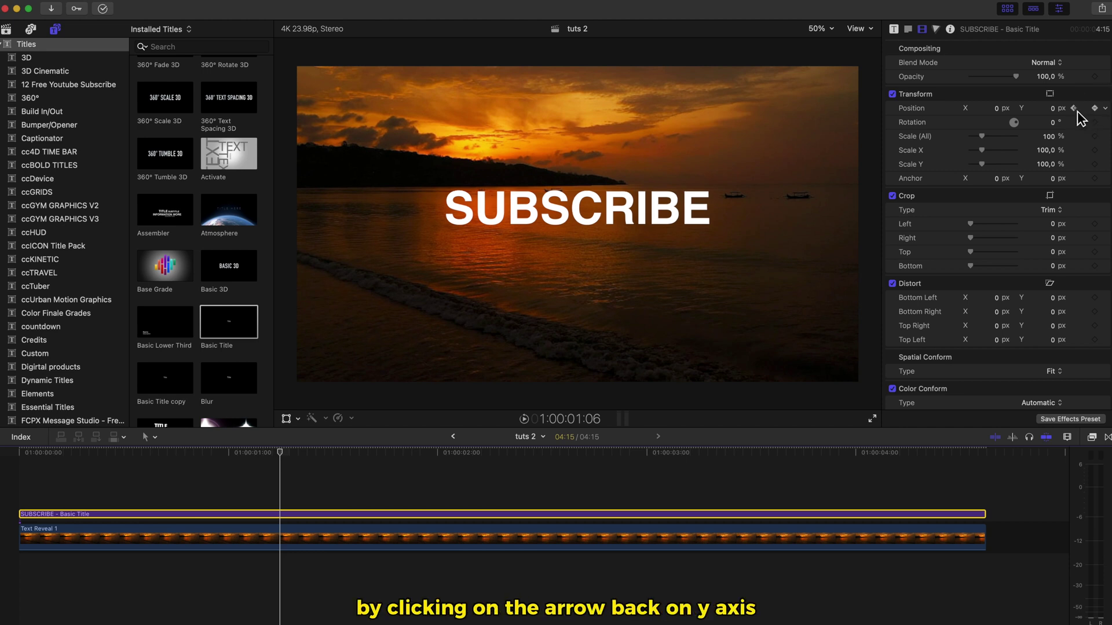
Step: At the first position keyframe, lower the title's Y position to about -319 px
left_click(1074, 108)
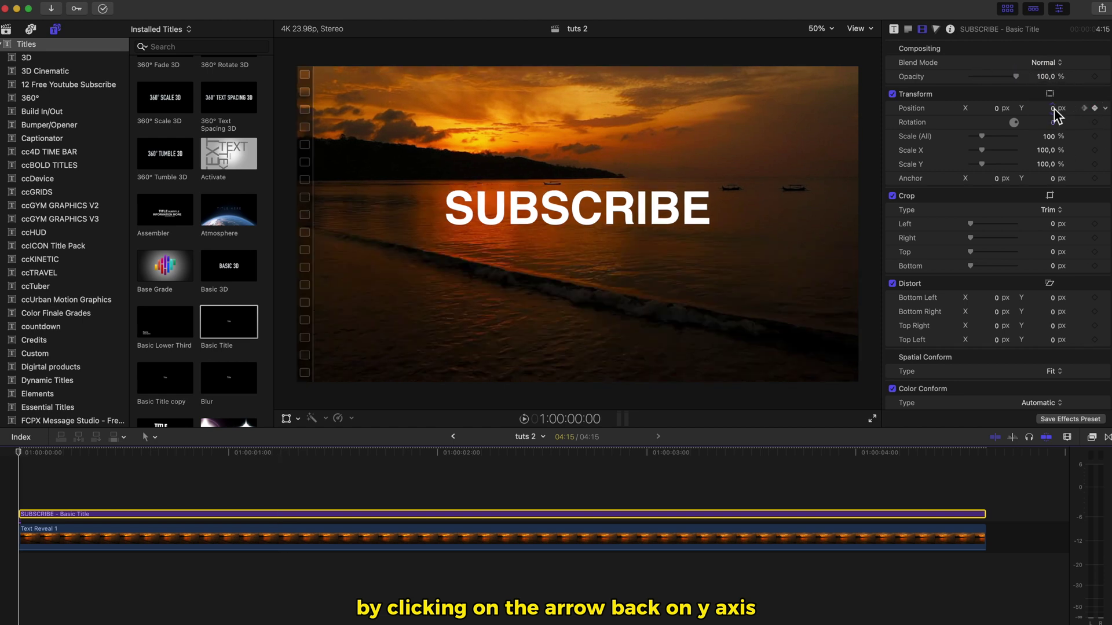
left_click_drag(1055, 114, 1055, 144)
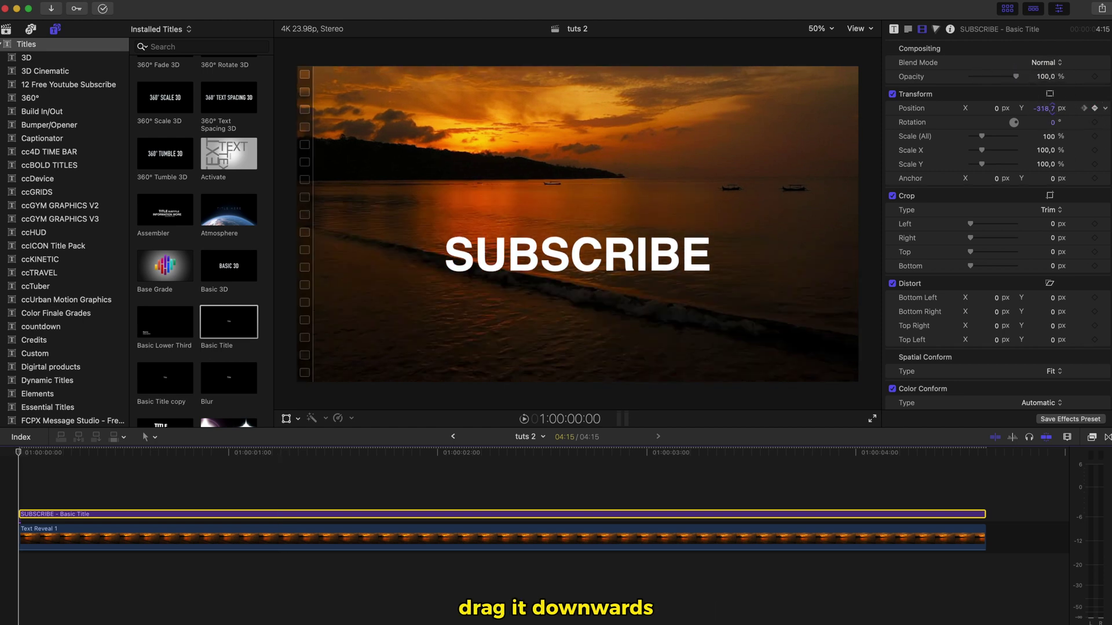
left_click(10, 491)
Step: Turn the SUBSCRIBE title into a new compound clip named reveal
left_click(166, 515)
right_click(235, 515)
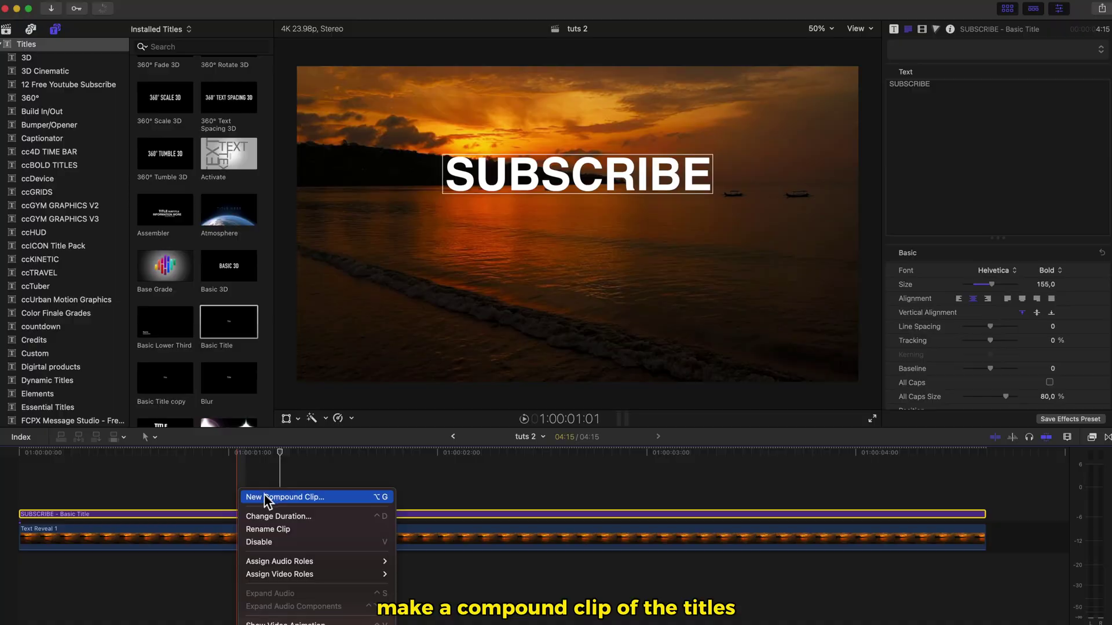
left_click(264, 494)
type("reveal")
key("Return")
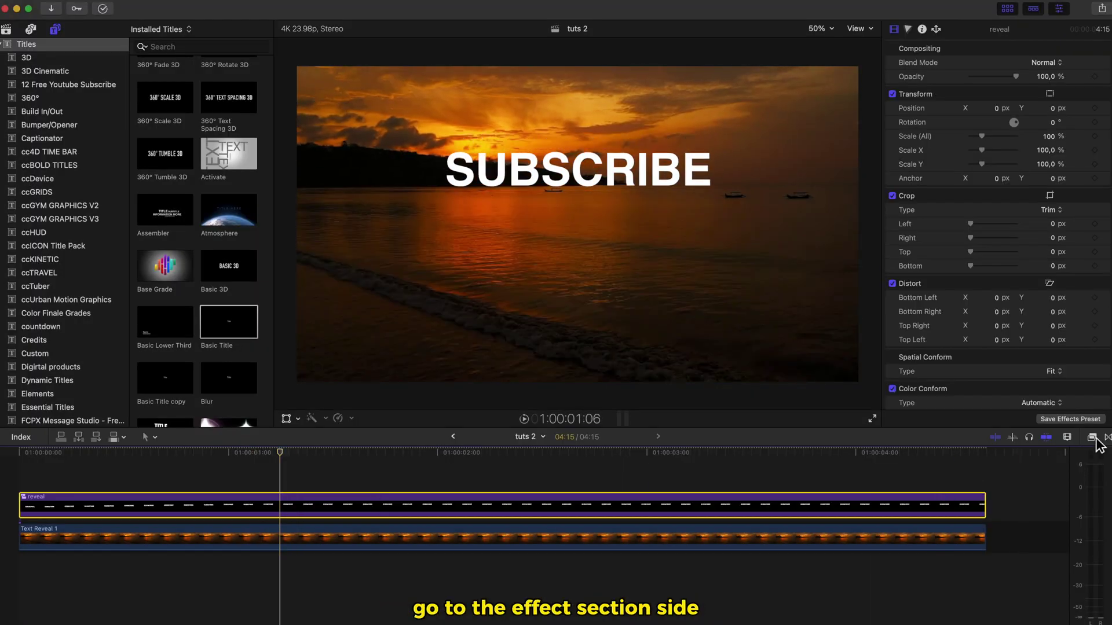
Step: Apply the Shape Mask effect to the reveal compound clip and set the mask's curvature and feather to 0
left_click(1092, 437)
scroll(984, 522, "down", 2)
left_click_drag(1007, 537, 490, 512)
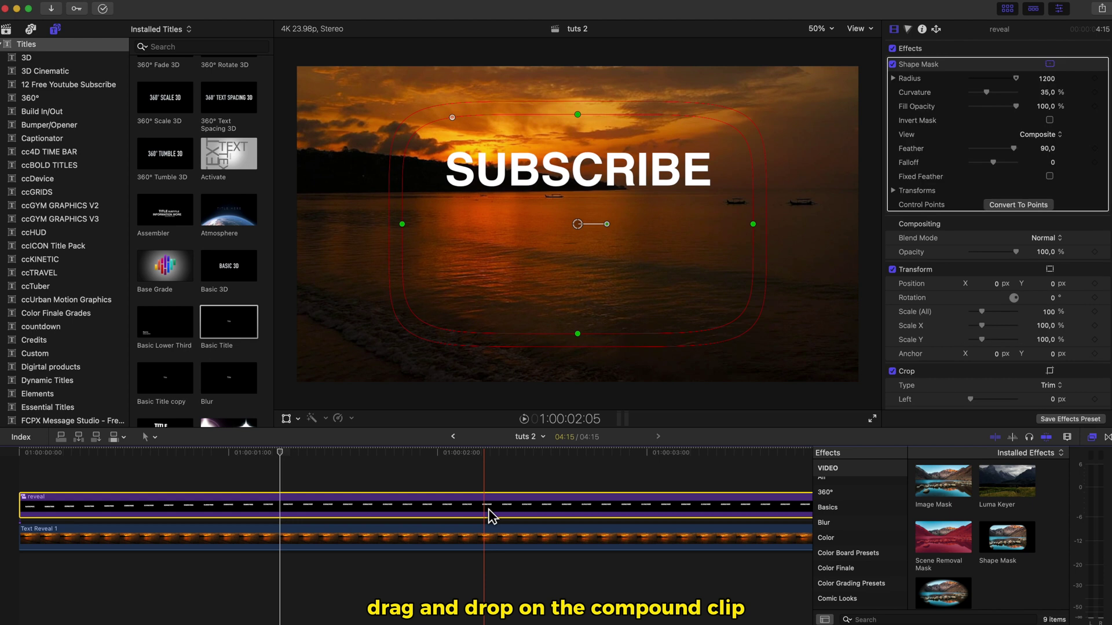
left_click_drag(992, 94, 944, 105)
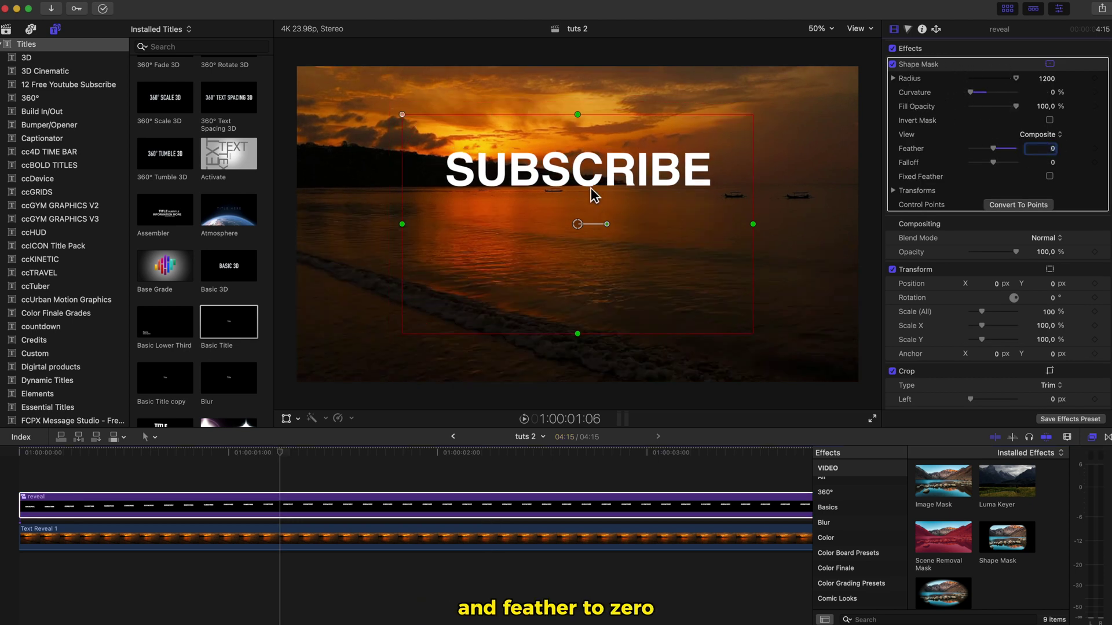
Step: At the start of the title animation, adjust the rectangular mask's placement and lower edge for the text reveal
left_click(21, 453)
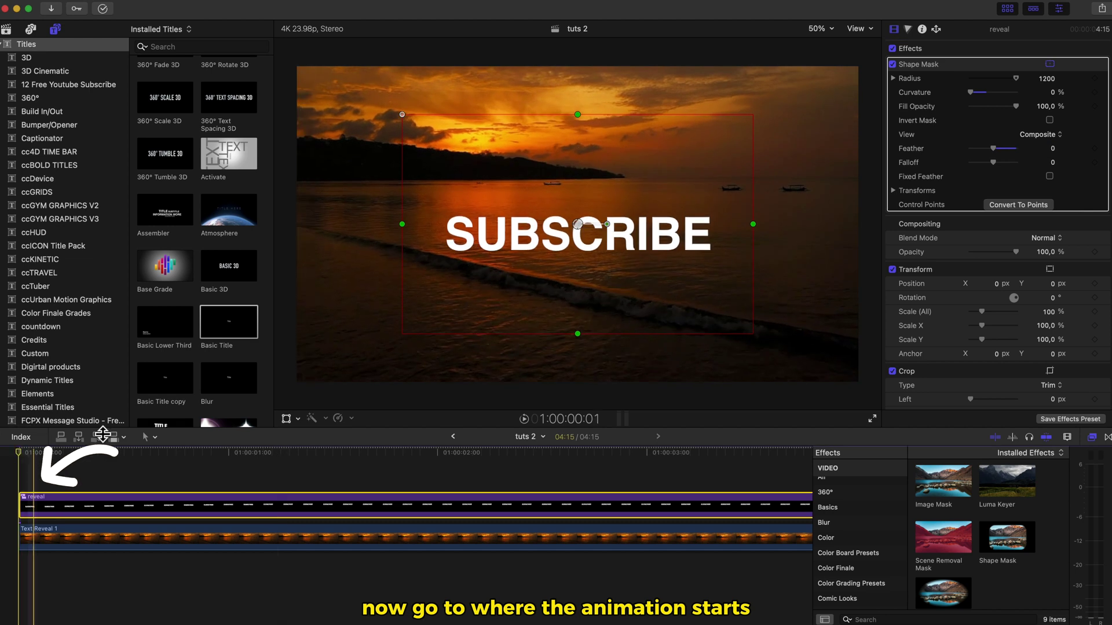
left_click_drag(570, 301, 568, 326)
left_click_drag(568, 385, 583, 380)
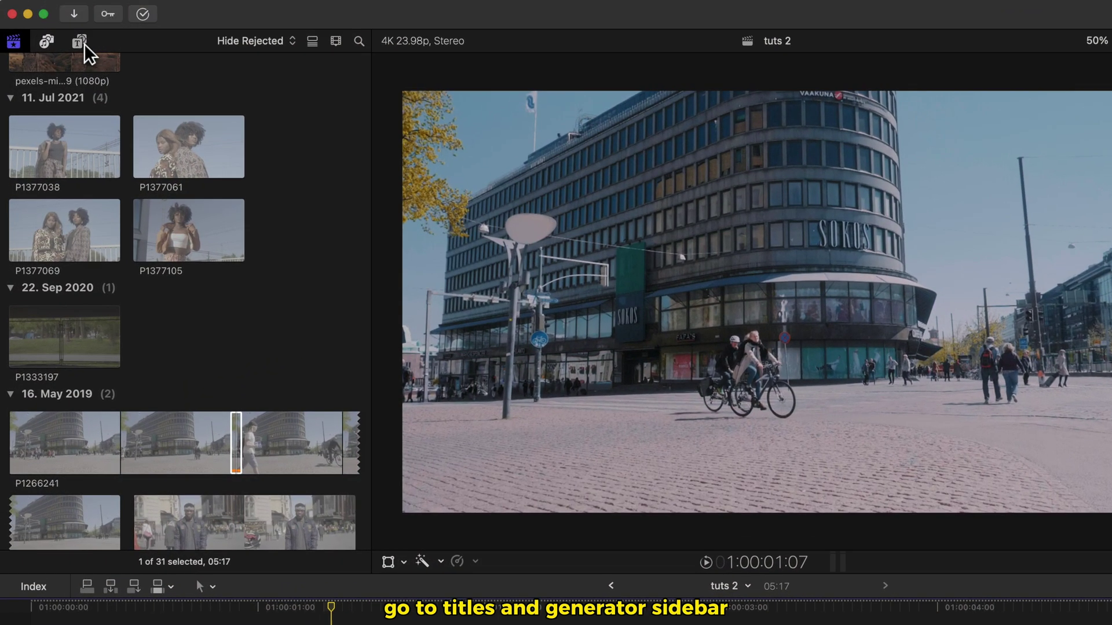
Step: Add a Basic Title from the titles collection at the start of the timeline, above the P1266241 street clip
left_click(84, 44)
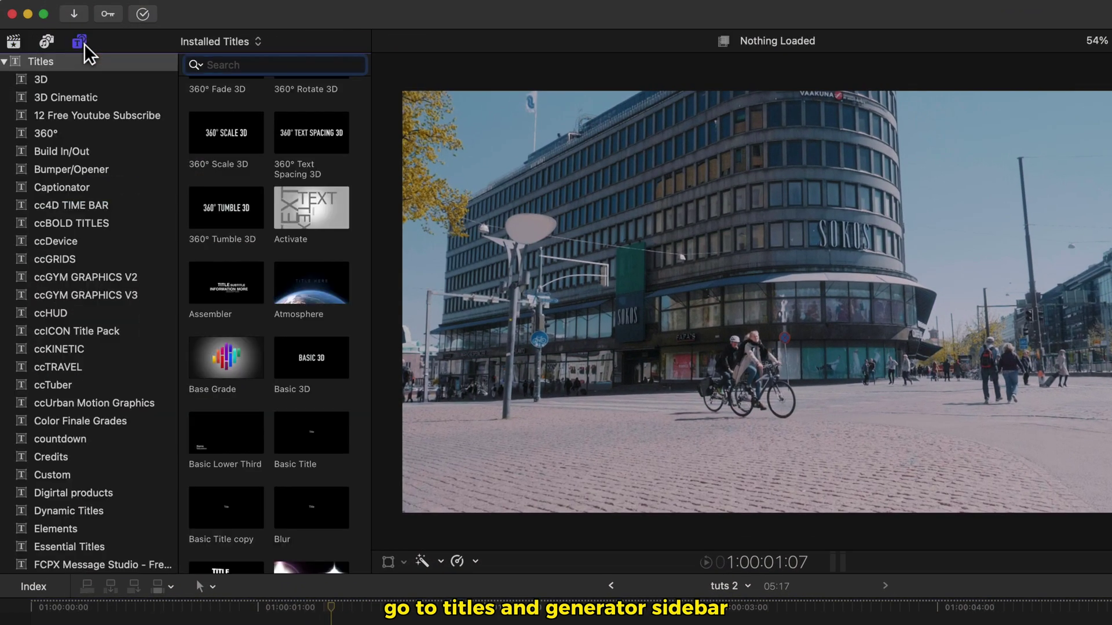
scroll(295, 359, "down", 3)
left_click_drag(313, 371, 80, 624)
left_click_drag(80, 495, 50, 529)
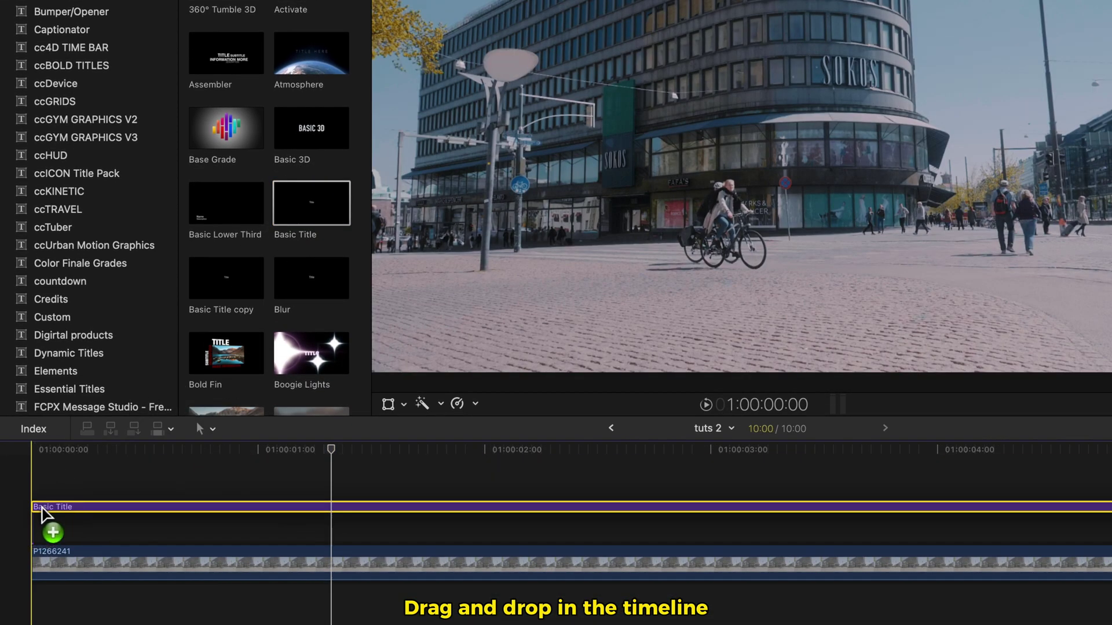
Step: Set the new title's text to HELSINKI in Helvetica Bold at size 194 and add a drop shadow
type("HELSINKI")
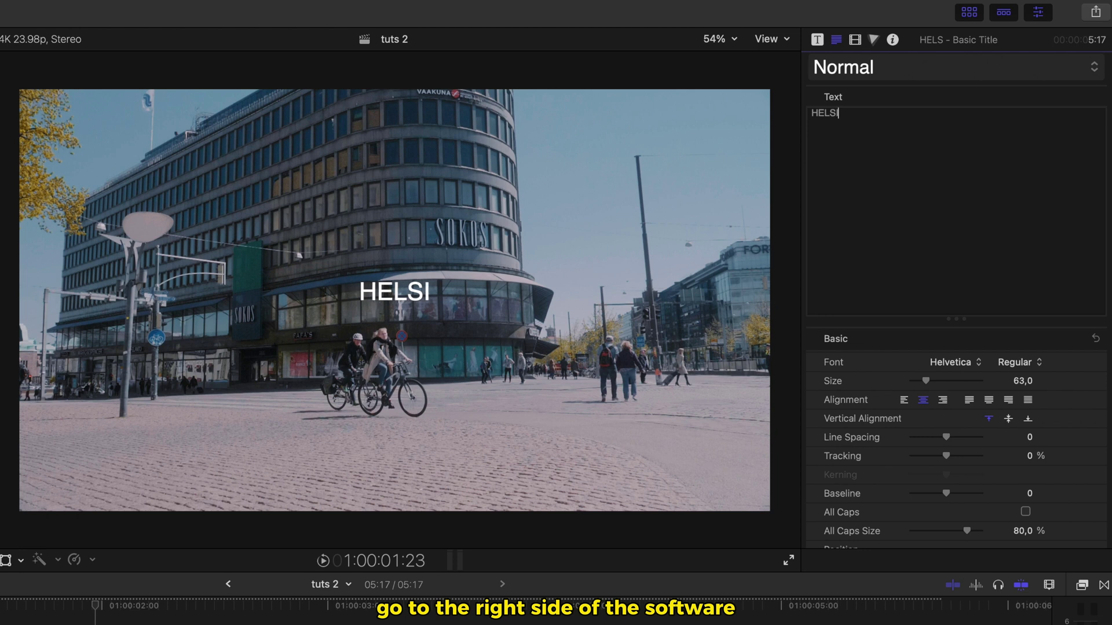
left_click(957, 365)
left_click(955, 365)
left_click(1019, 361)
left_click(1020, 437)
left_click_drag(926, 381, 958, 382)
scroll(958, 432, "down", 6)
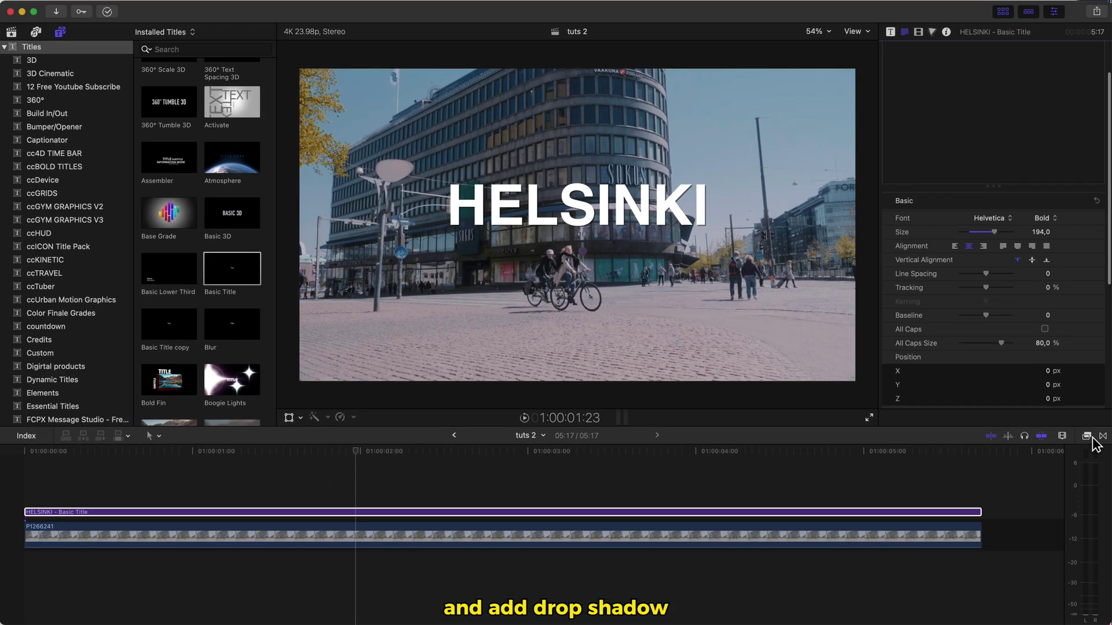
Step: Apply the Graduated Mask effect from the Masks and Keying category to the HELSINKI title
left_click(1087, 436)
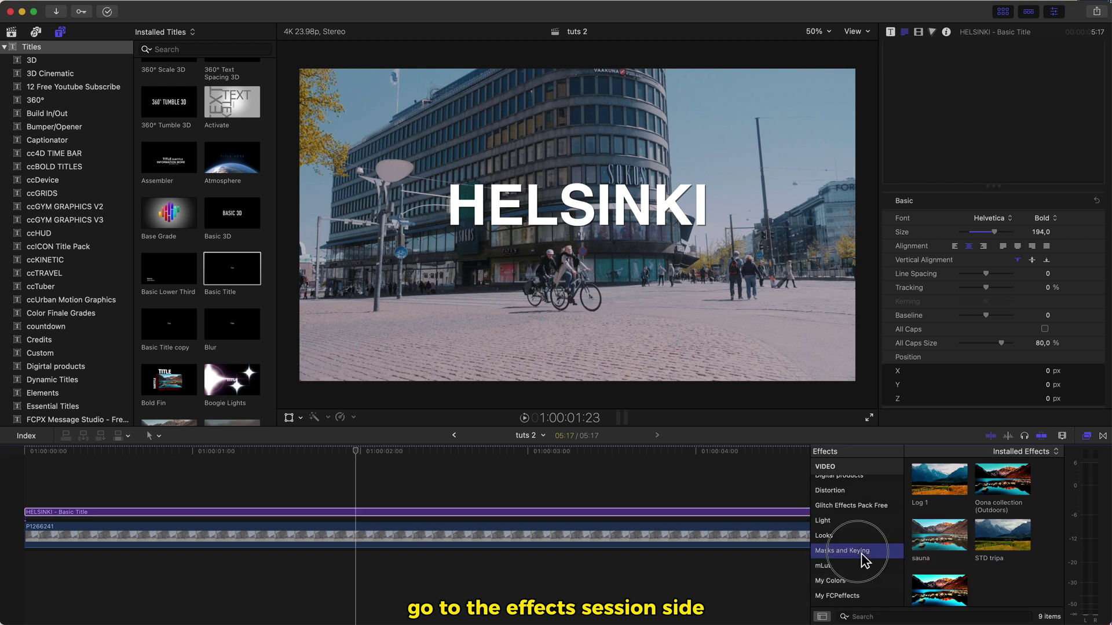
scroll(927, 533, "up", 3)
left_click_drag(941, 514, 397, 516)
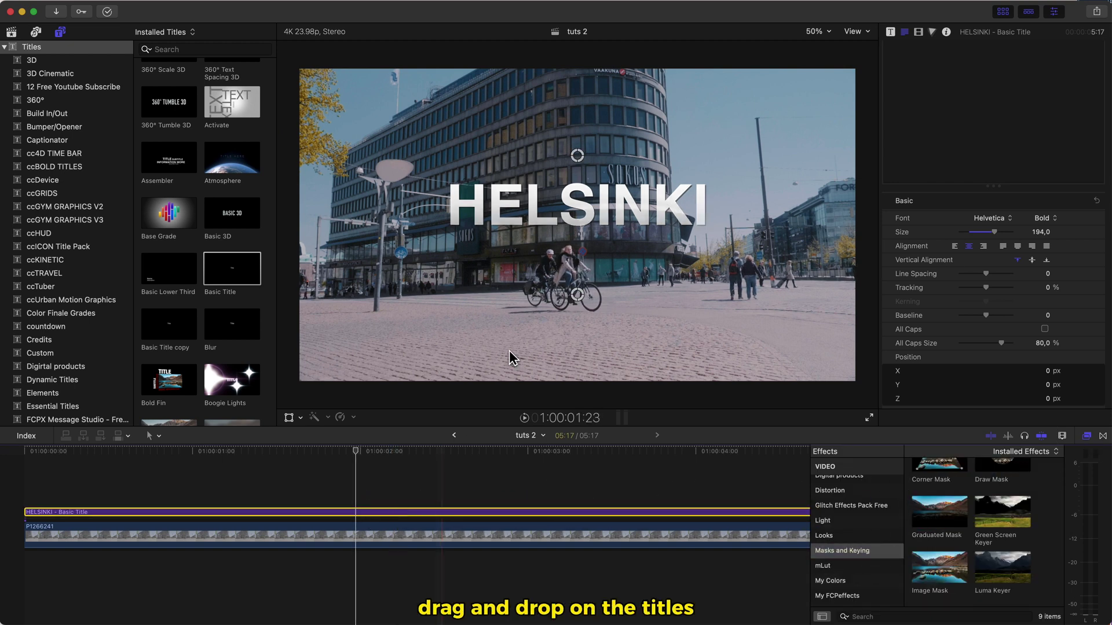
Step: Keyframe the Graduated Mask's Target and Center at the start of the timeline and again at 01:00:01:15
left_click(27, 461)
left_click(27, 461)
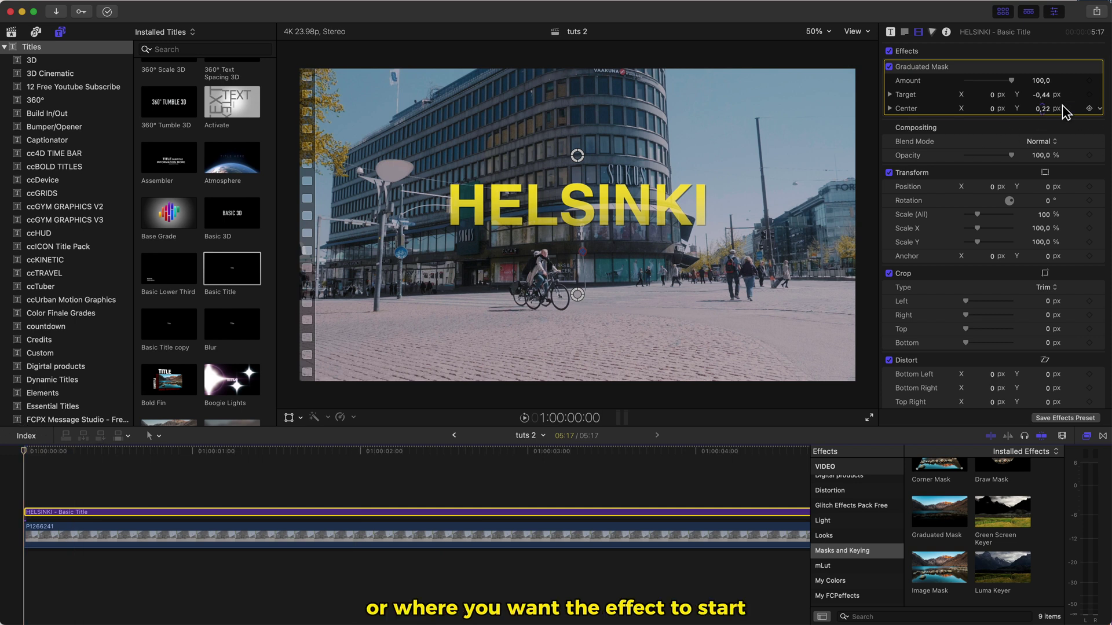
left_click(1089, 94)
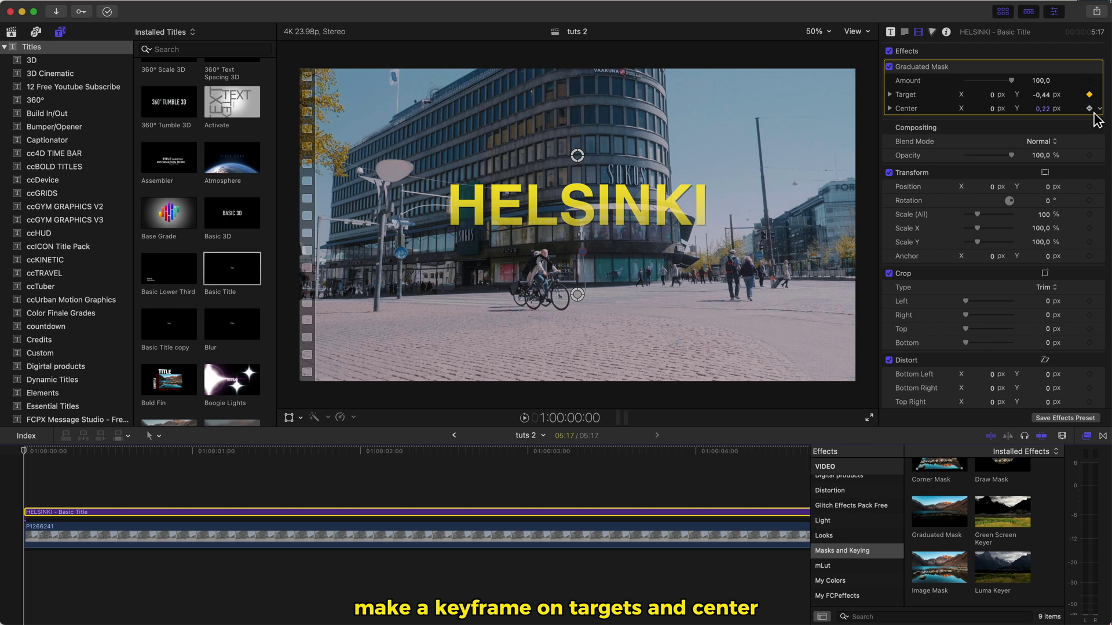
left_click(1090, 110)
key("shift+Right")
key("shift+Right")
key("shift+Right")
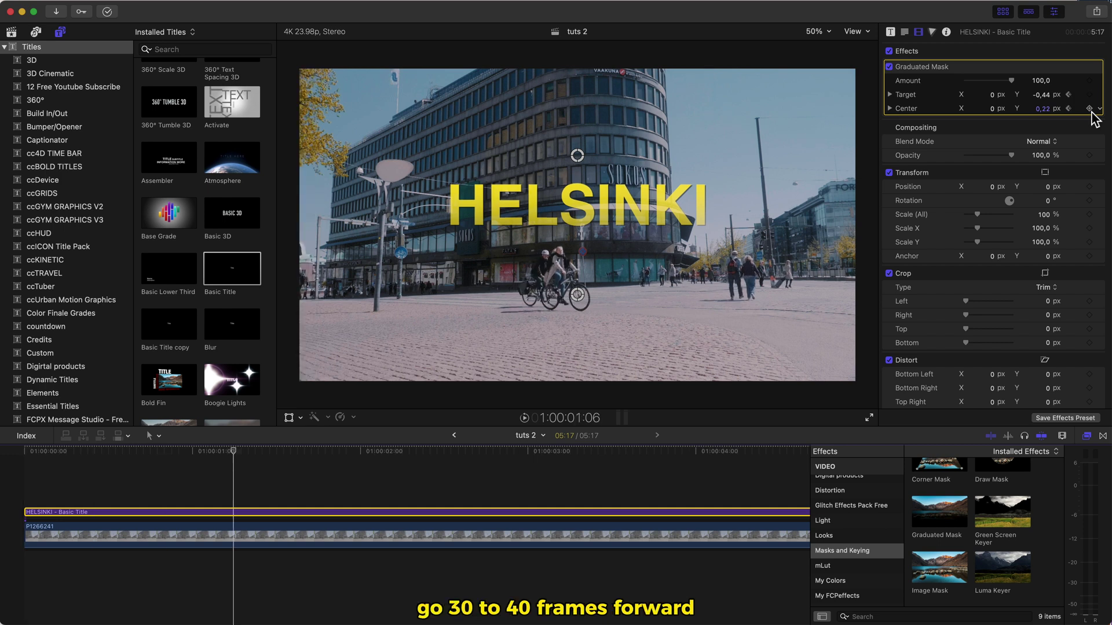
key("shift+Right")
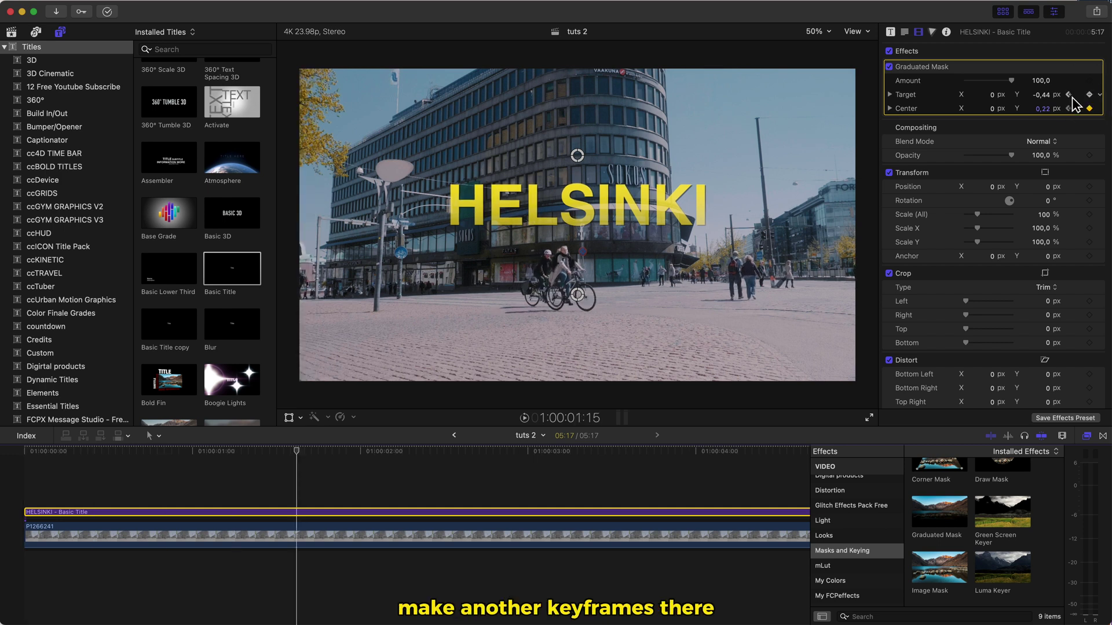
Step: At the first keyframe, raise the Graduated Mask's target point to Y about -0.05 so the HELSINKI text is hidden
left_click(1069, 95)
left_click_drag(580, 299, 584, 176)
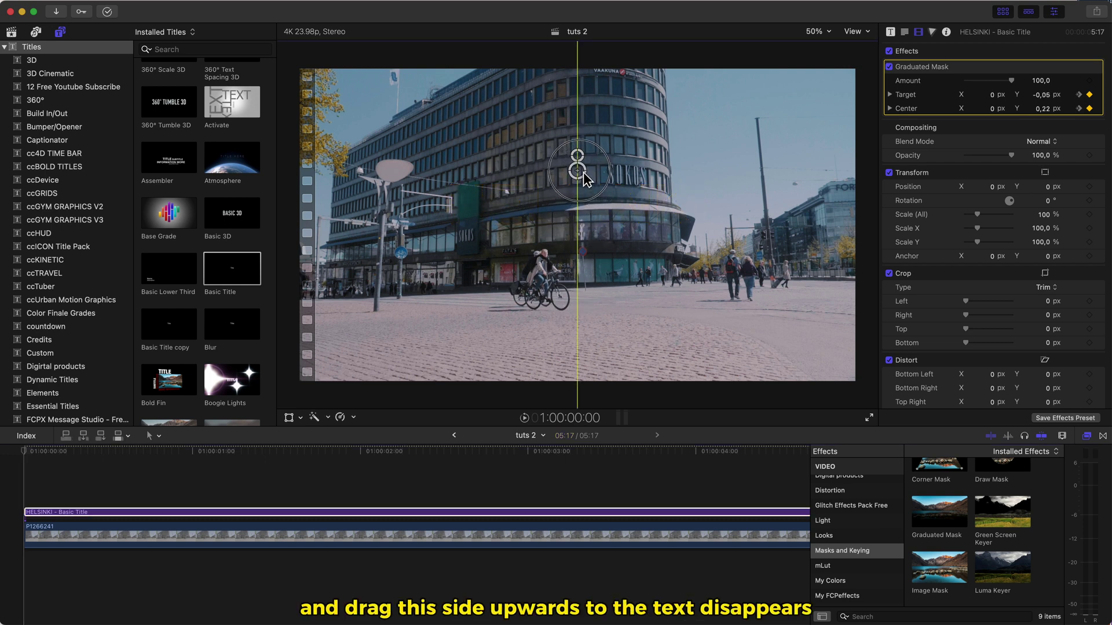
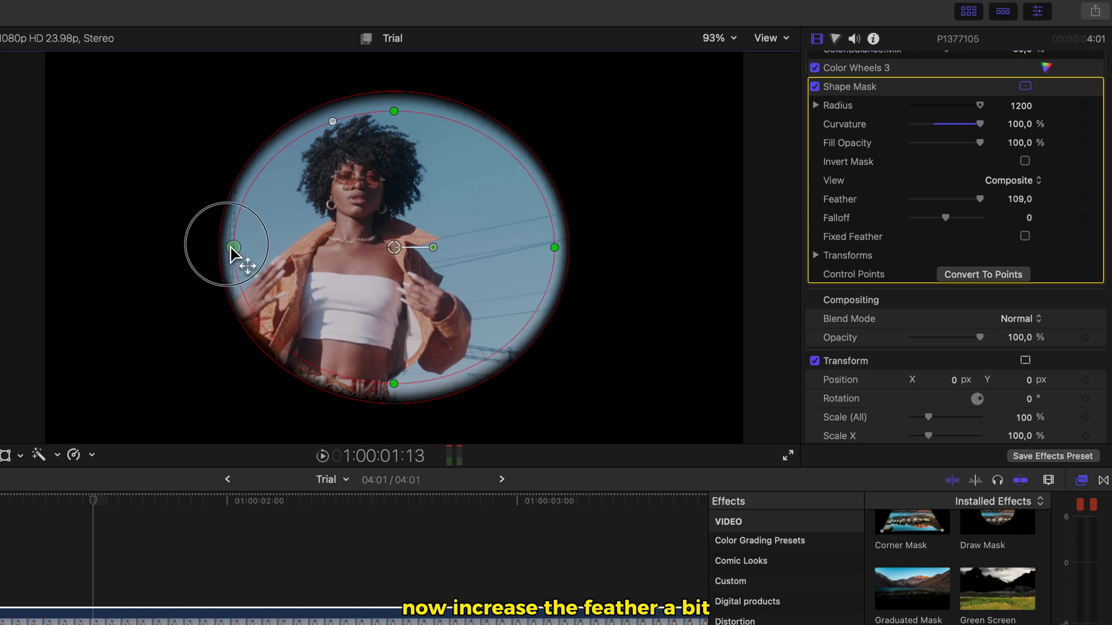
Step: Shrink and reposition the feathered elliptical mask on the P1377105 clip to a small oval around the model's face
left_click_drag(367, 136, 367, 105)
left_click_drag(356, 359, 353, 260)
left_click_drag(299, 203, 327, 202)
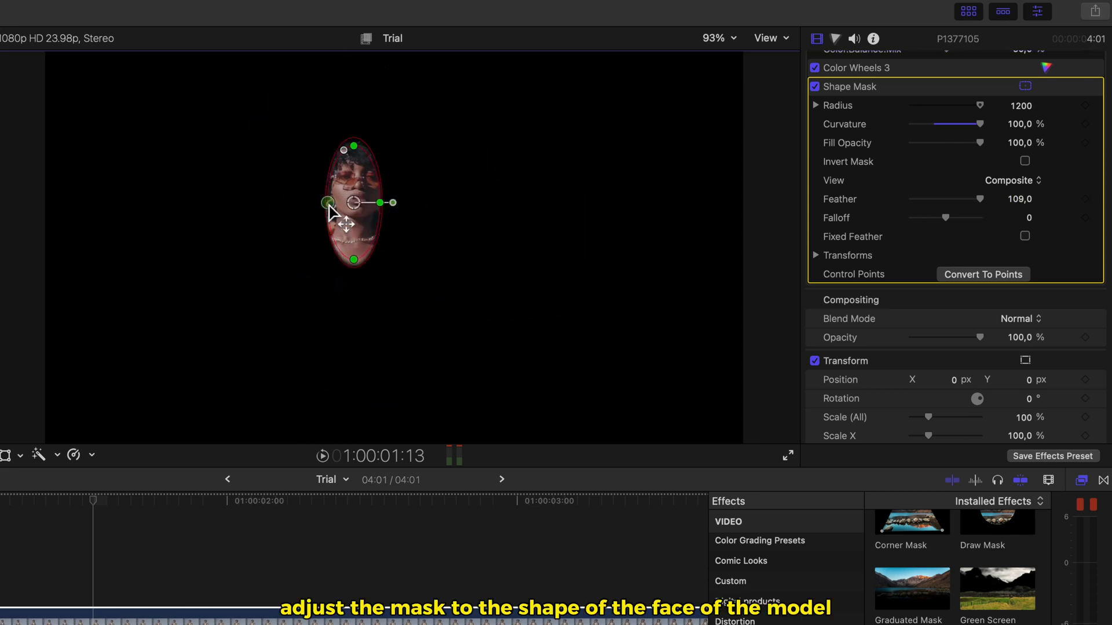
left_click_drag(354, 260, 390, 241)
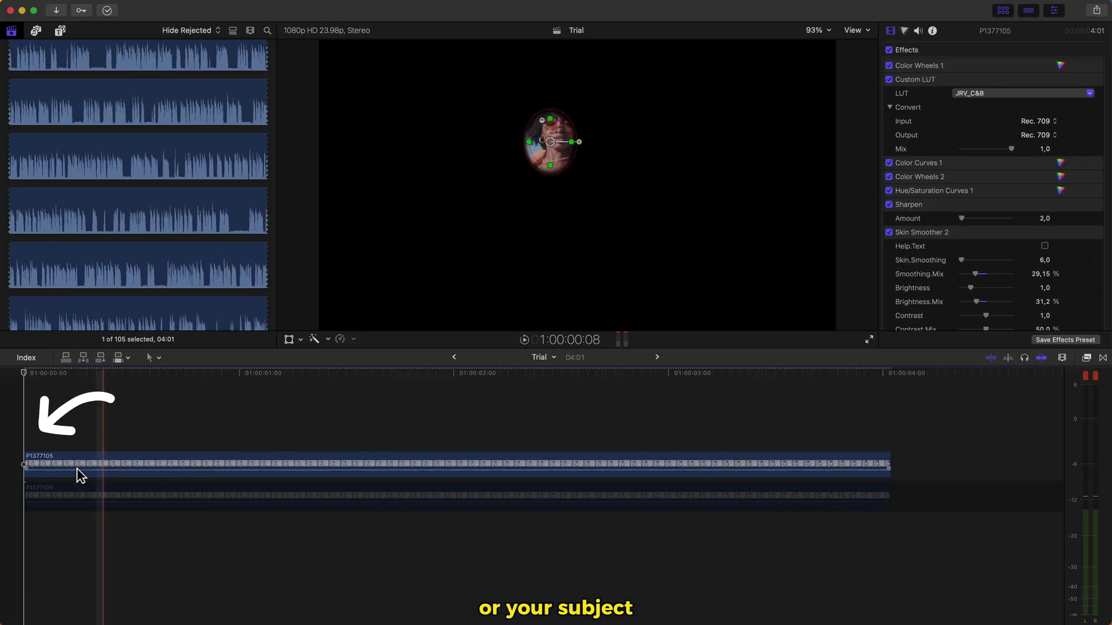
Step: Keyframe the Shape Mask's position, rotation and scale from the clip's start and move the mask to follow the model's face
scroll(922, 220, "down", 10)
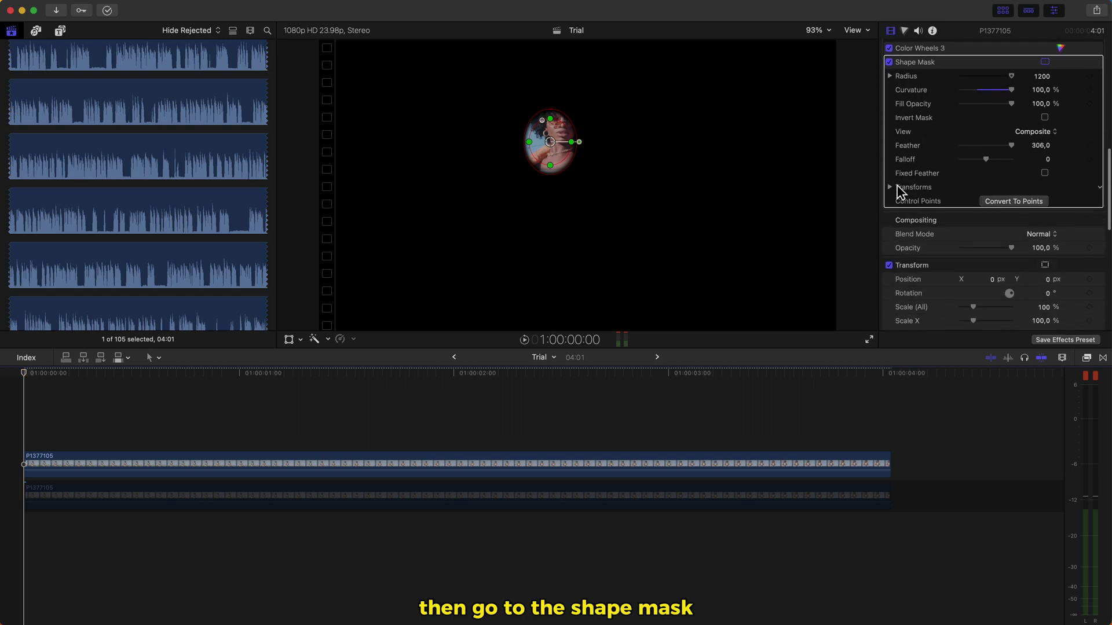
left_click(892, 189)
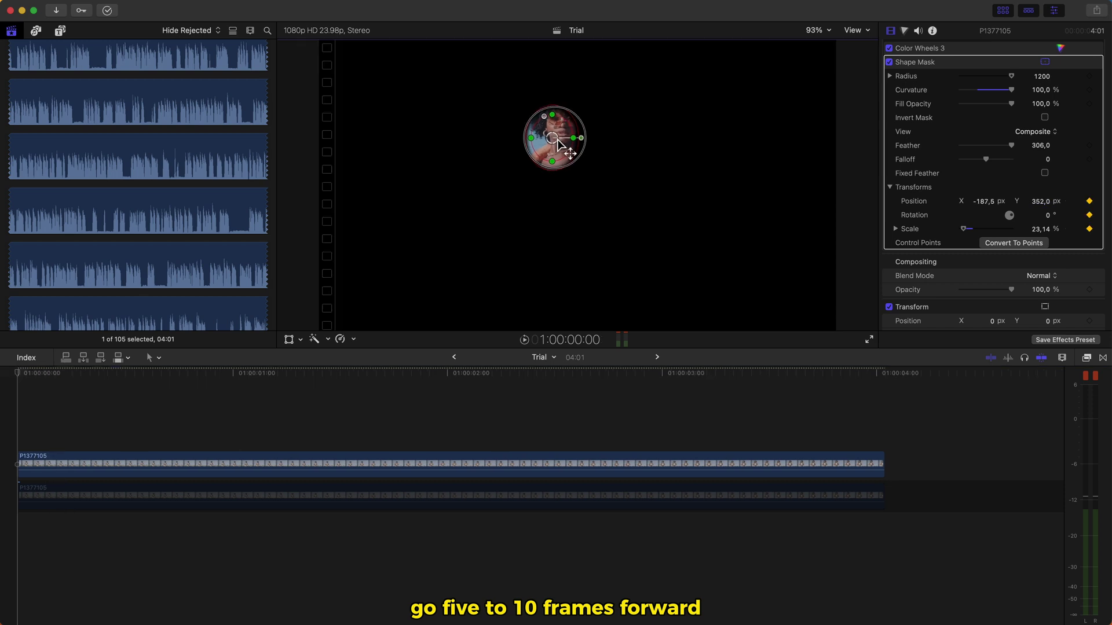
left_click_drag(557, 143, 561, 138)
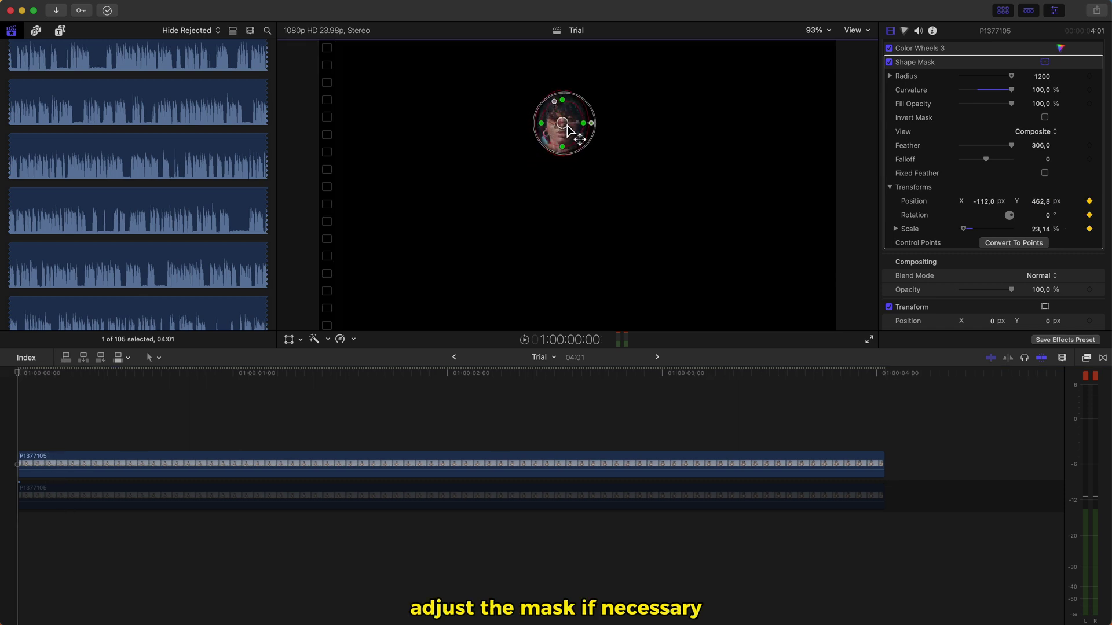
left_click_drag(568, 130, 535, 138)
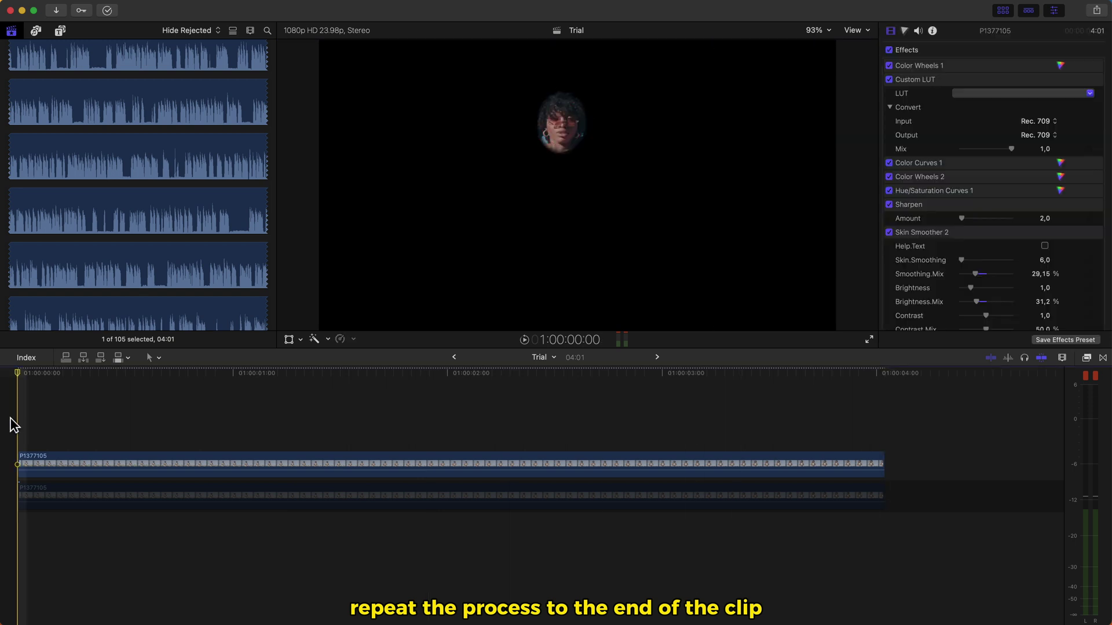
Step: Enable the lower P1377105 clip in the timeline
left_click(133, 490)
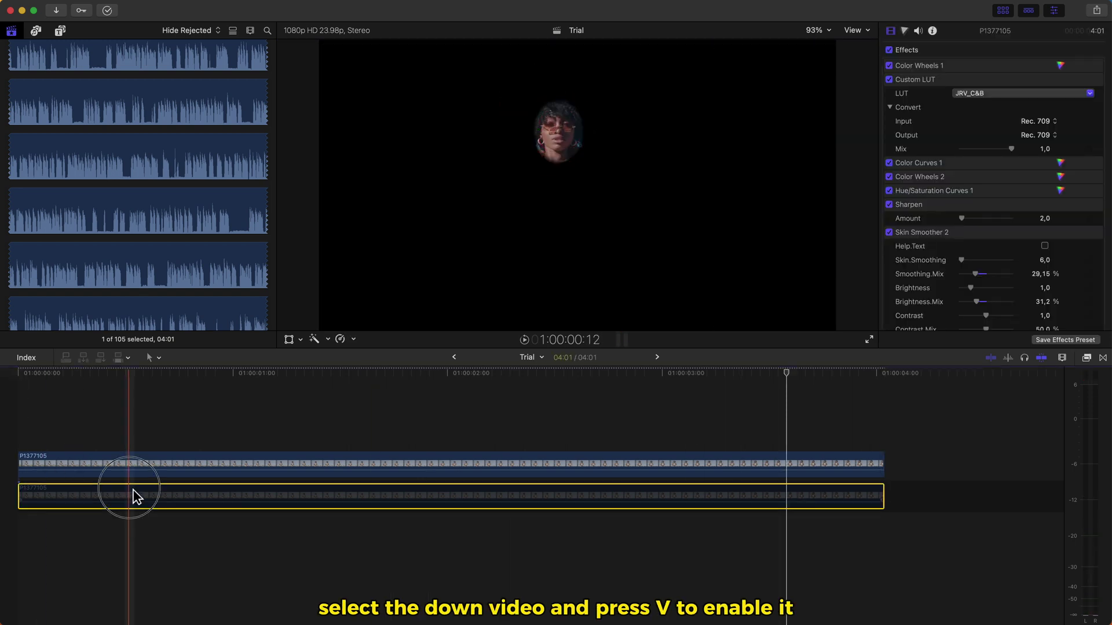
key("v")
Step: Add a new Color Wheels correction to the upper P1377105 clip and slightly raise the midtones brightness
left_click(191, 468)
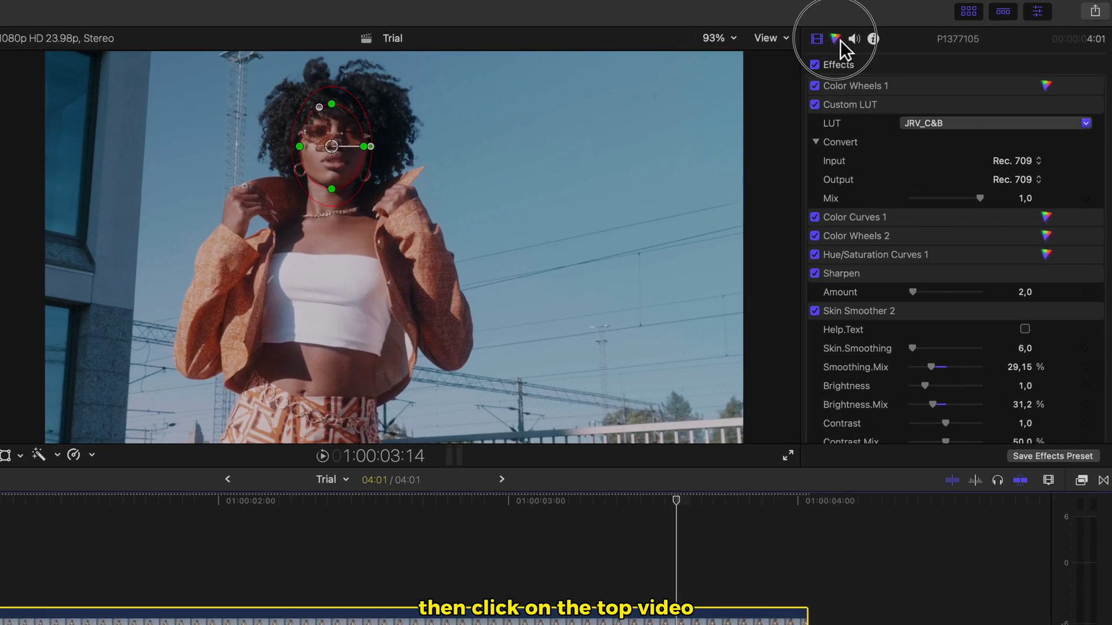
left_click(839, 39)
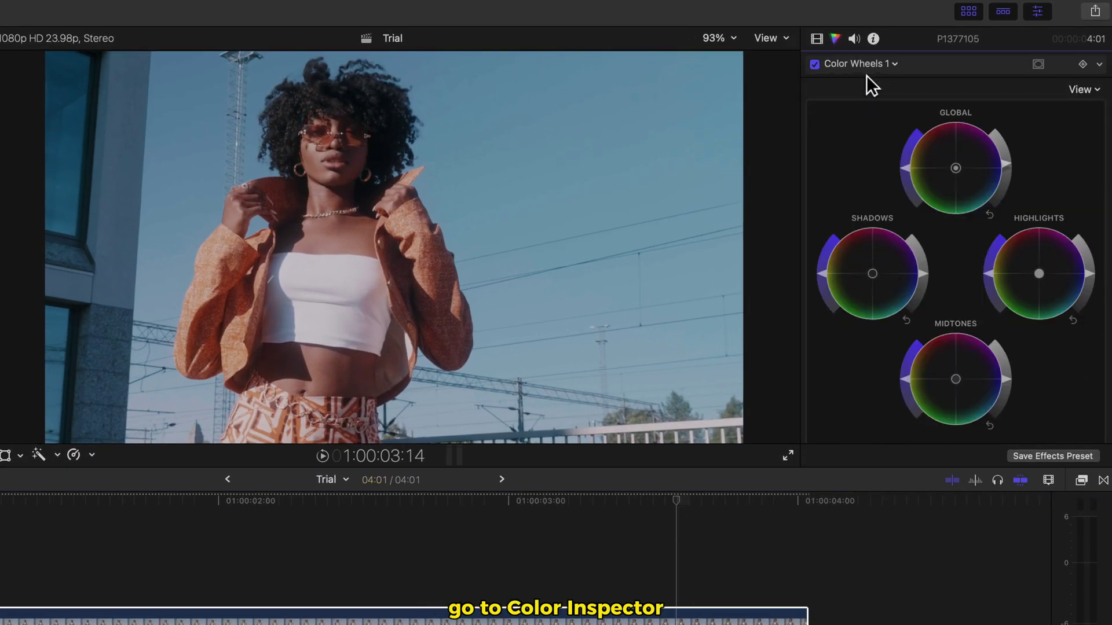
left_click(866, 64)
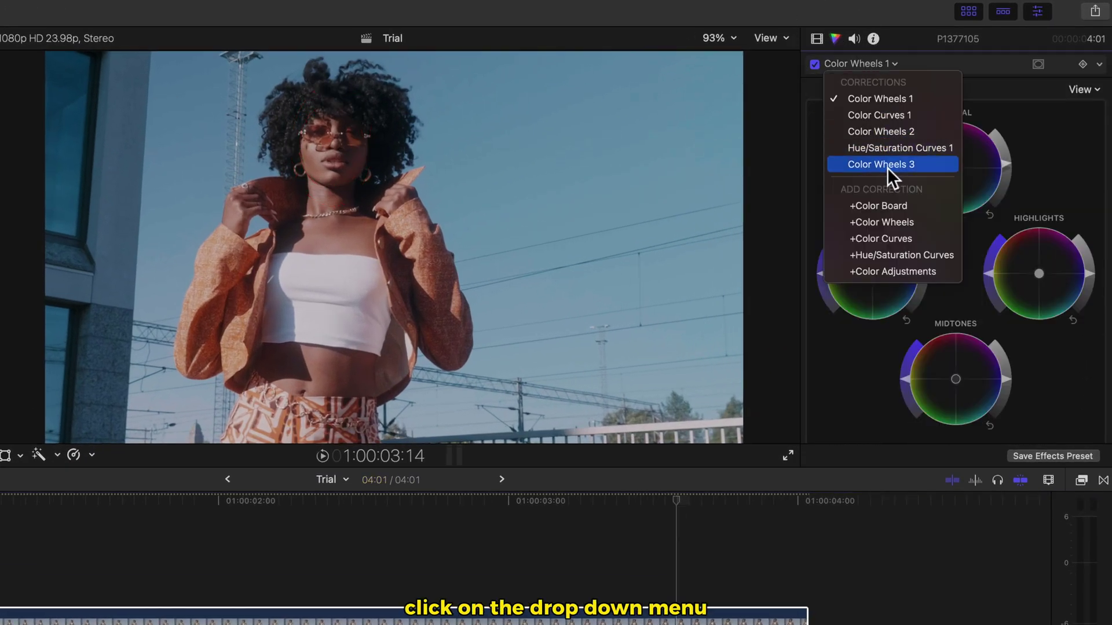
left_click(892, 224)
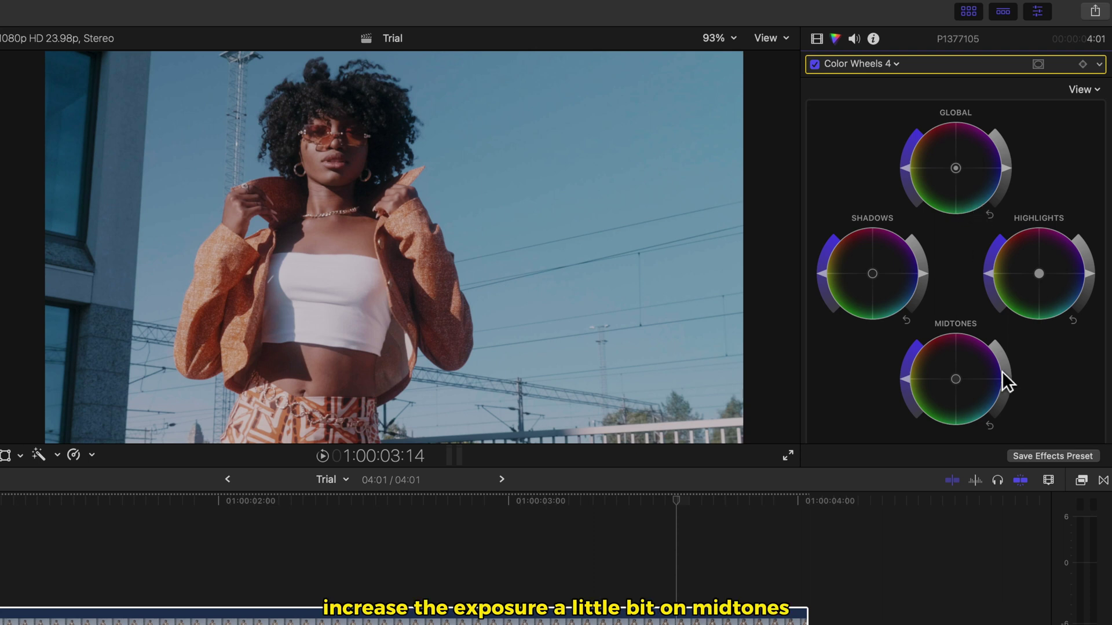
left_click_drag(1013, 383, 1016, 372)
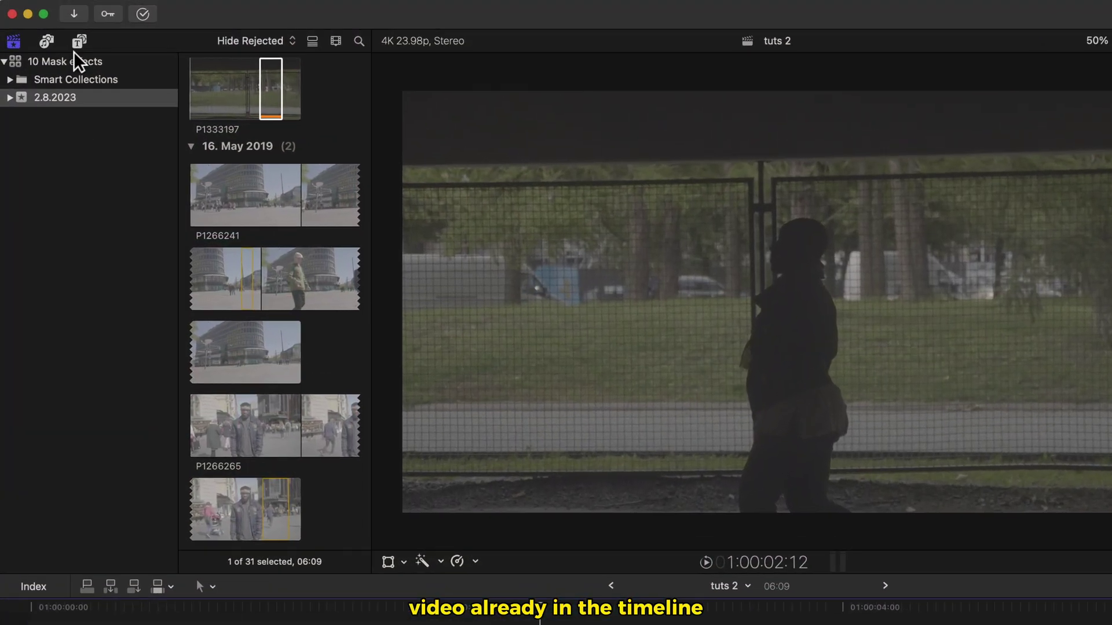
Step: Place a Basic Title above the P1333197 clip and set its text to SUBSCRIBE
left_click(85, 44)
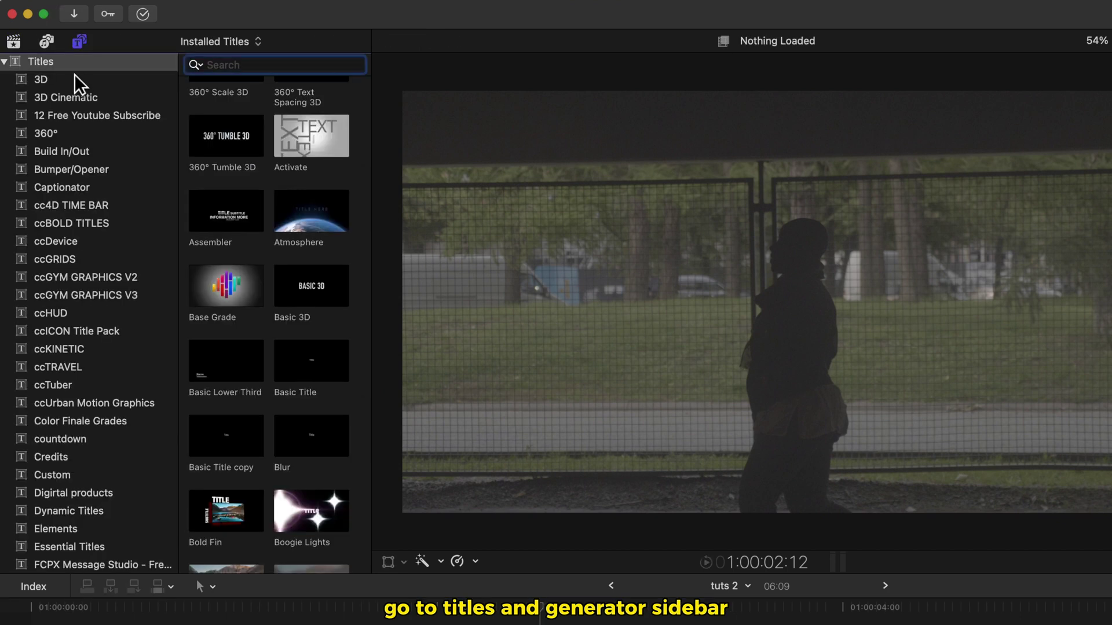
left_click_drag(304, 367, 45, 495)
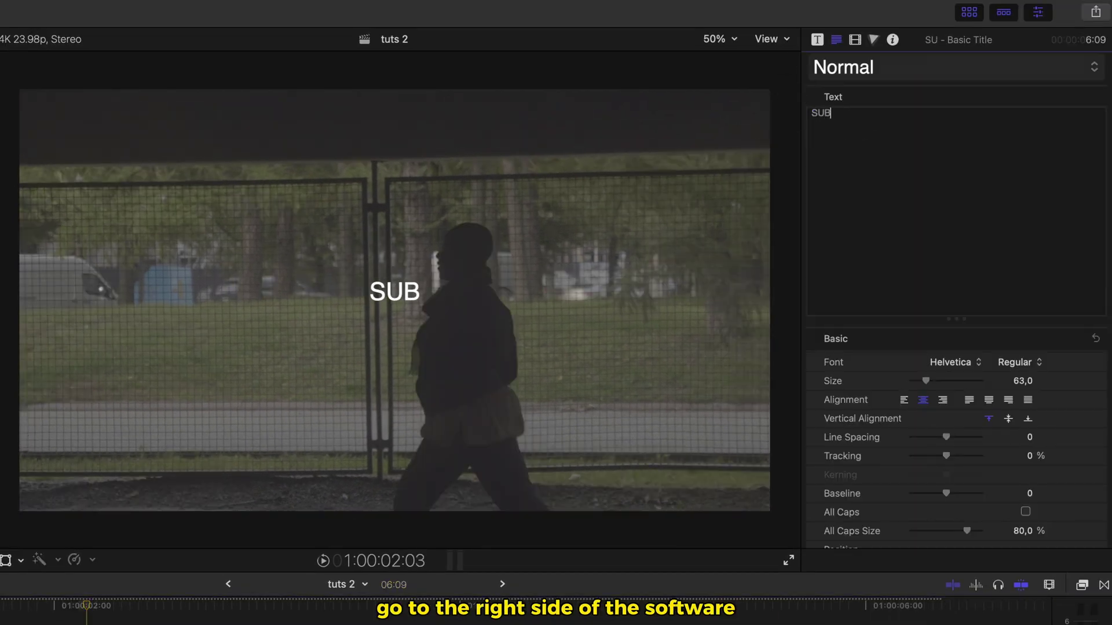
type("E")
Step: Give the SUBSCRIBE title a bold slanted font style, enlarge it and move it lower in the frame
left_click(950, 362)
left_click(933, 377)
left_click(1014, 362)
left_click(1017, 454)
left_click_drag(926, 381, 955, 384)
left_click_drag(454, 304, 455, 377)
scroll(1052, 451, "down", 10)
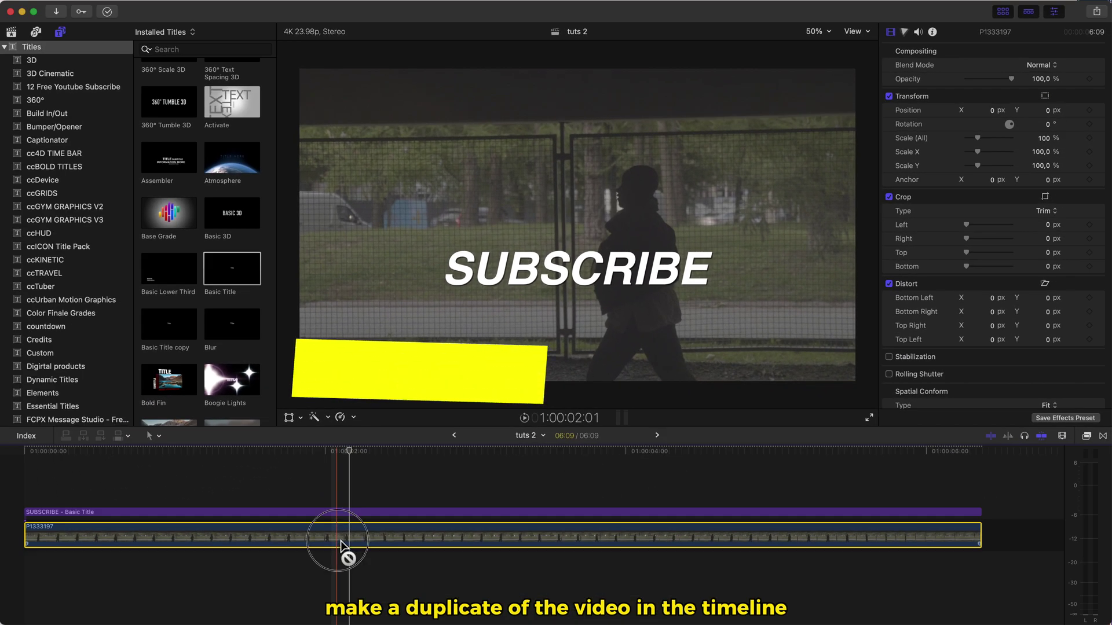
Step: Duplicate the P1333197 clip above the SUBSCRIBE title and apply the Draw Mask effect to the copy
left_click_drag(341, 541, 340, 476)
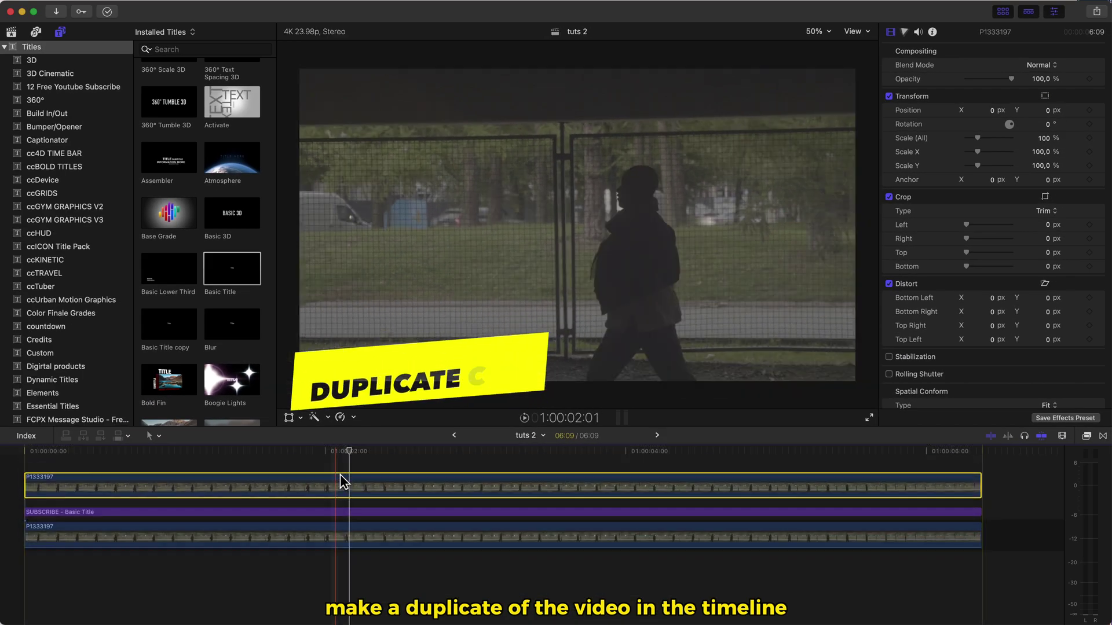
left_click(245, 451)
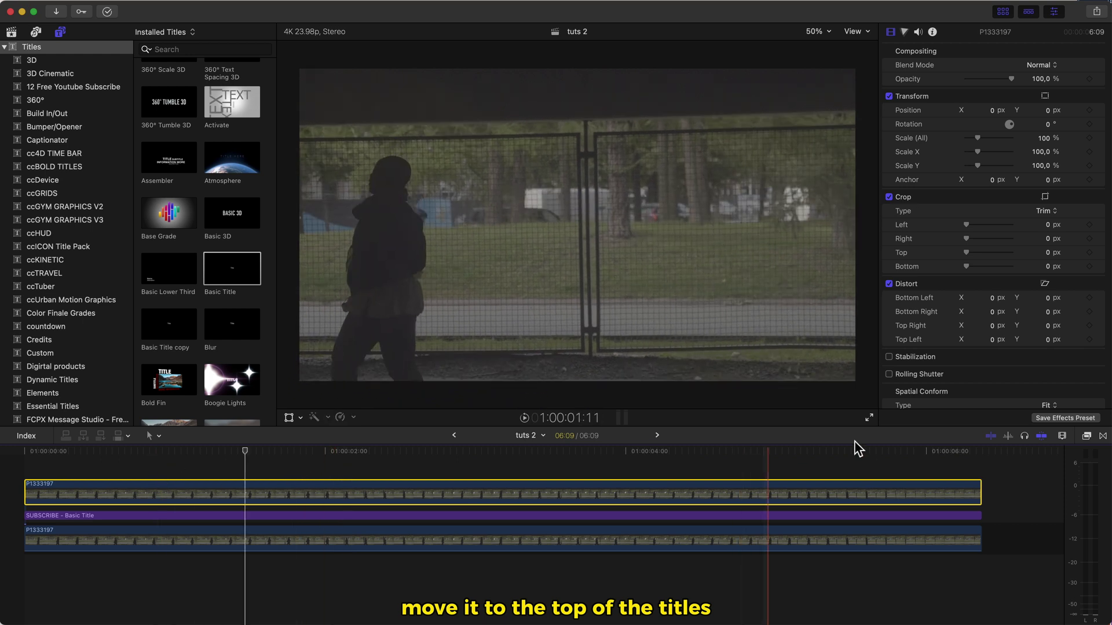
left_click(1092, 437)
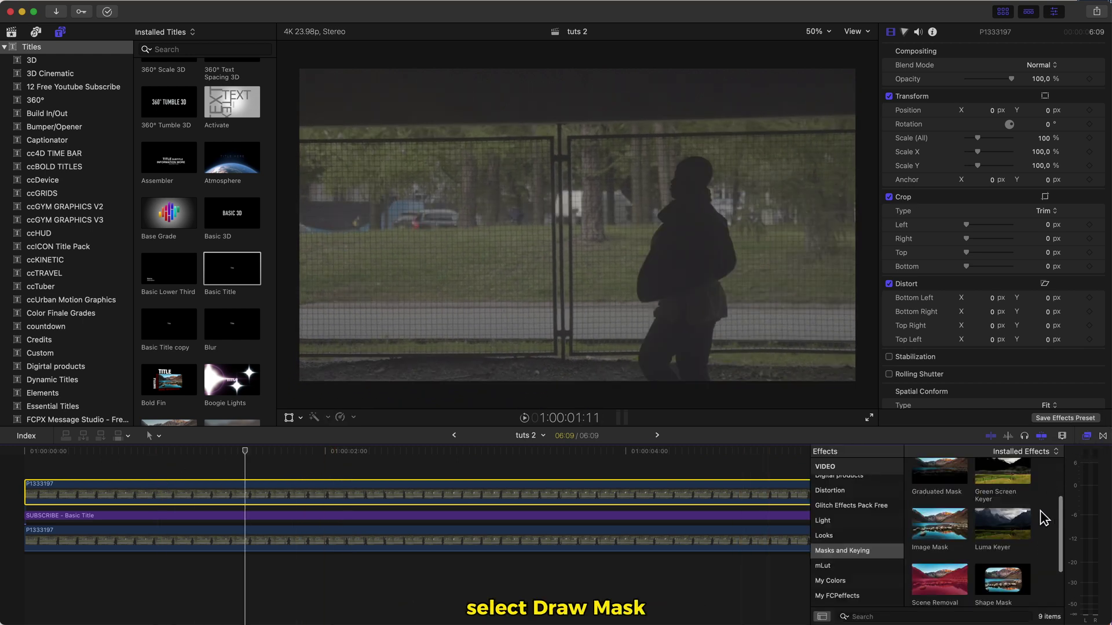
left_click_drag(1017, 493, 405, 493)
key("super+5")
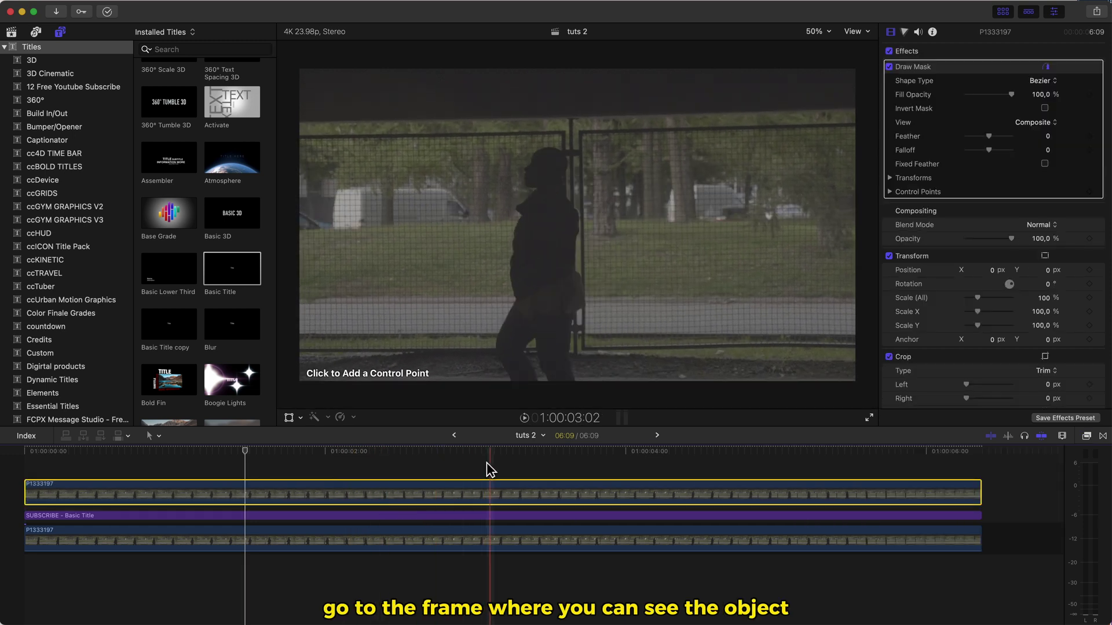
Step: At 1:00:01:17, draw a closed mask around the walking subject's torso and set the mask's Feather to about -4.2
left_click(282, 459)
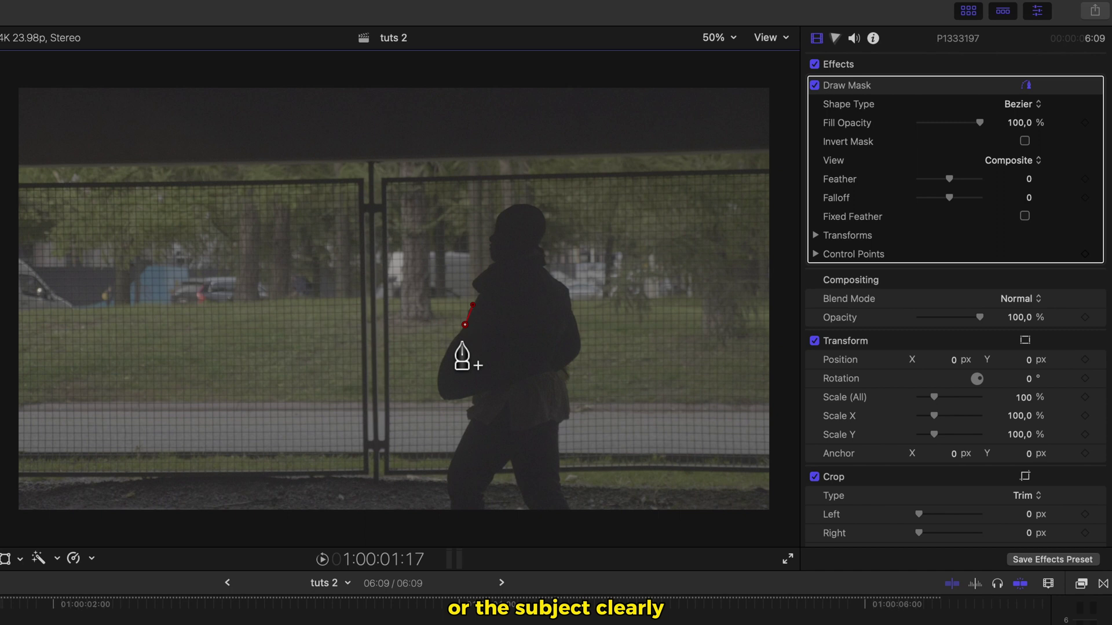
left_click(635, 230)
left_click(630, 244)
left_click(623, 255)
left_click(613, 269)
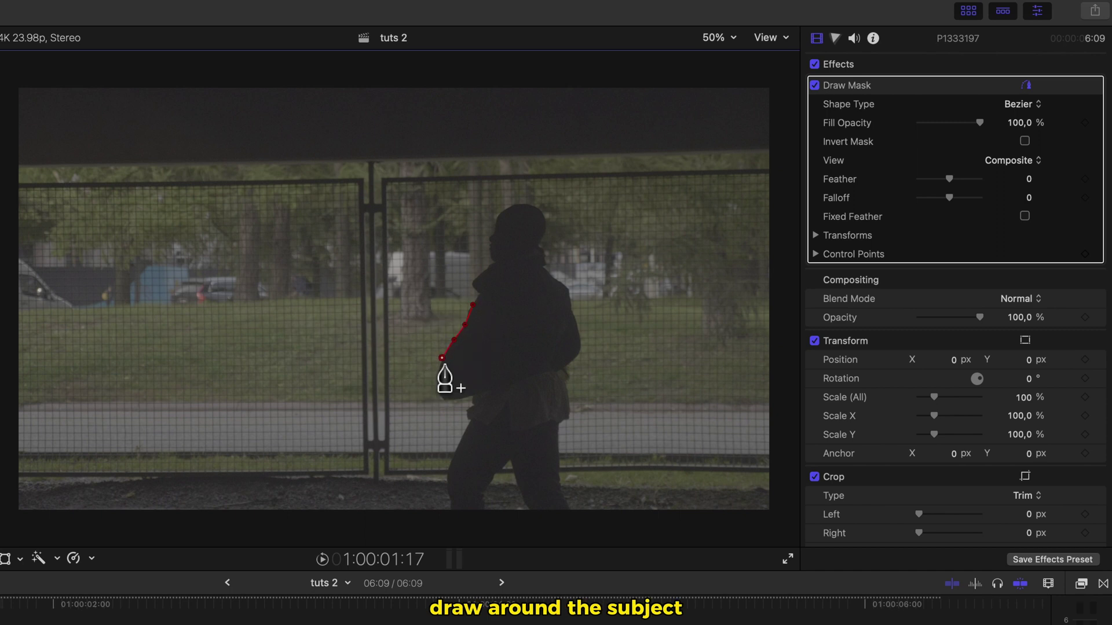
left_click(443, 399)
left_click(469, 400)
left_click(571, 363)
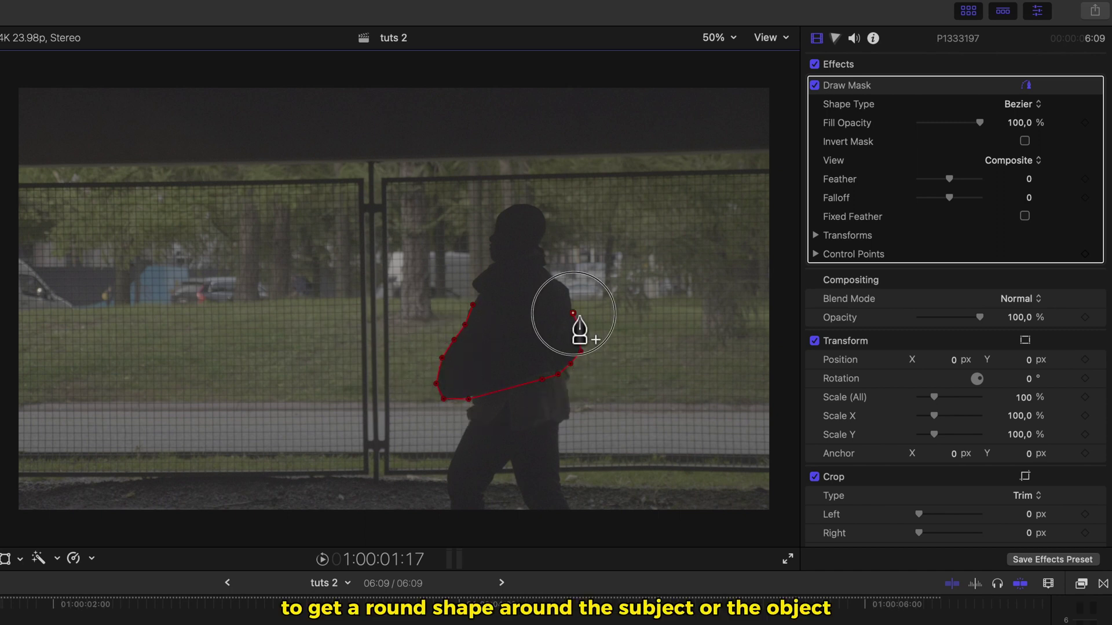
left_click(474, 305)
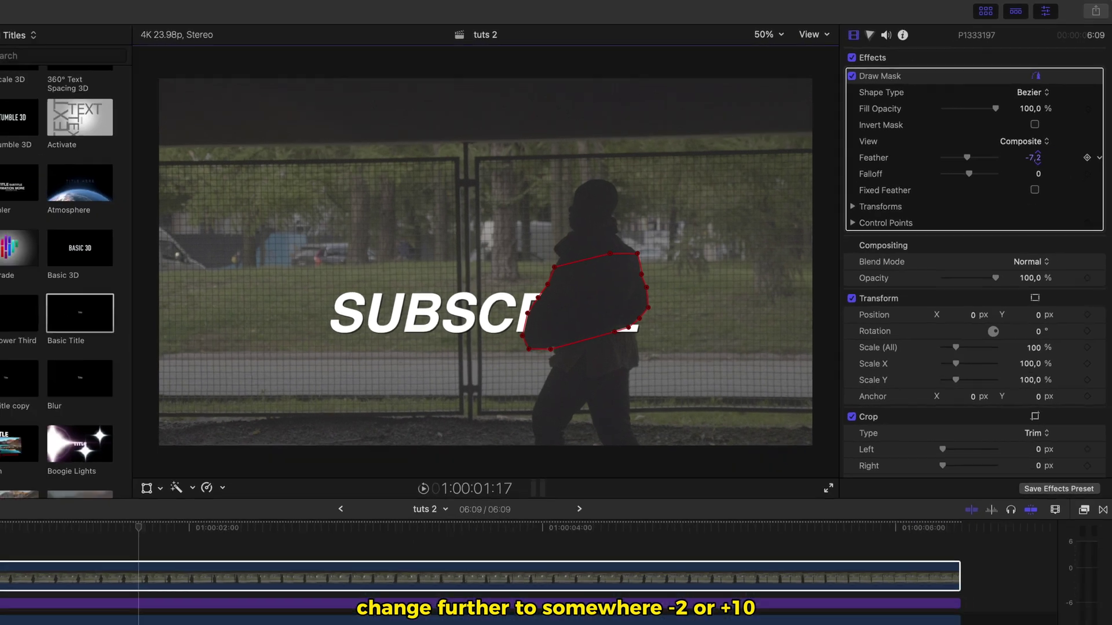
Step: At the clip's first frame, move the mask onto the subject and keyframe its position, rotation, scale and control points
key("Home")
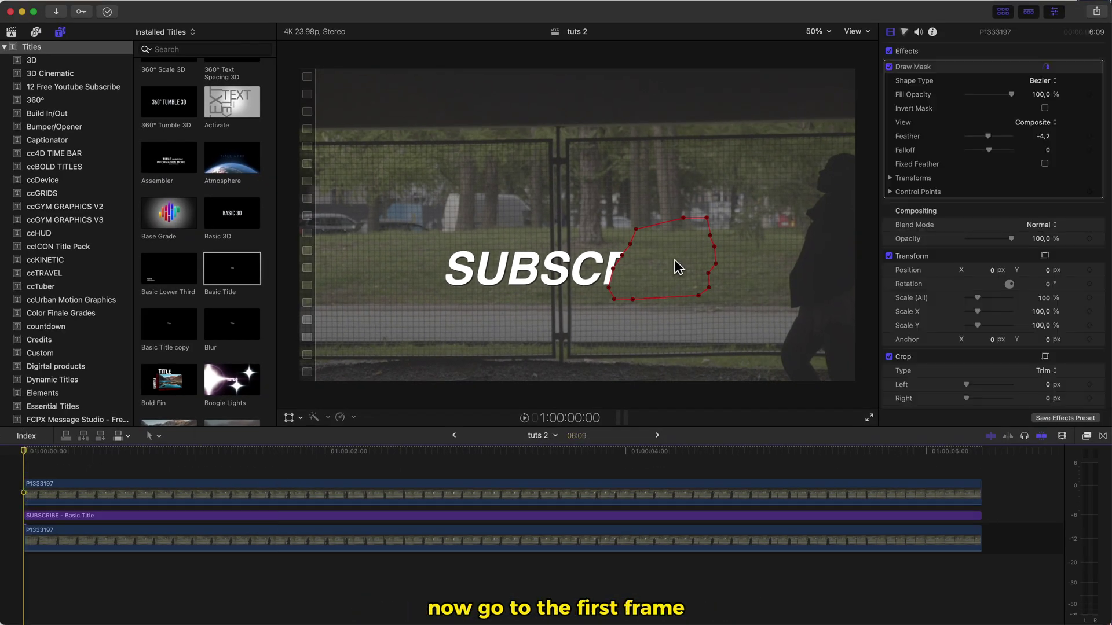
left_click_drag(676, 268, 717, 267)
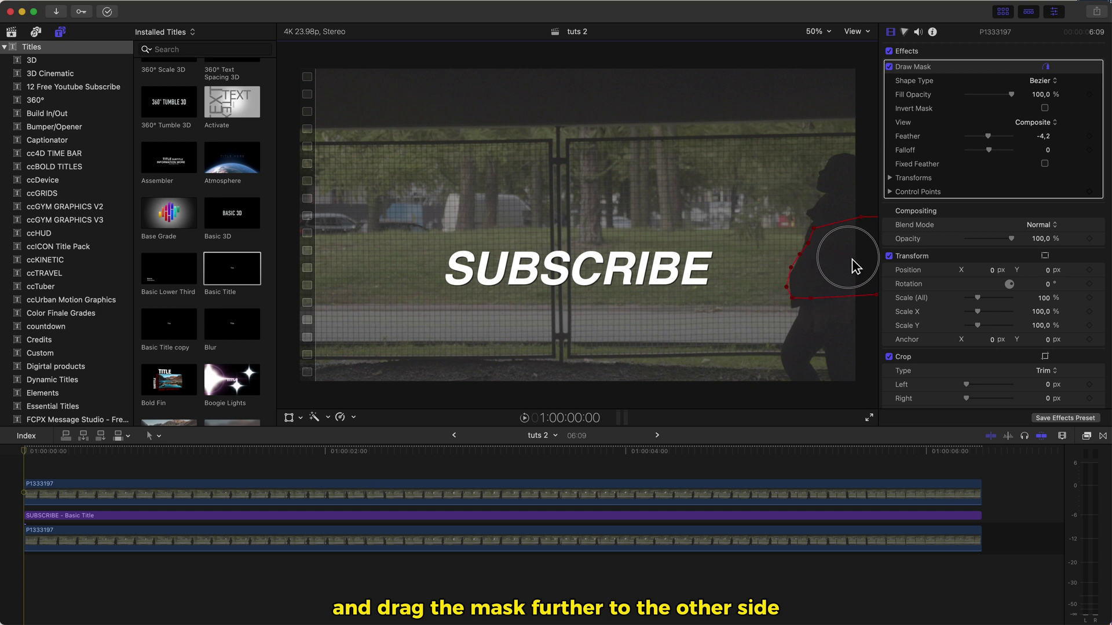
left_click(899, 180)
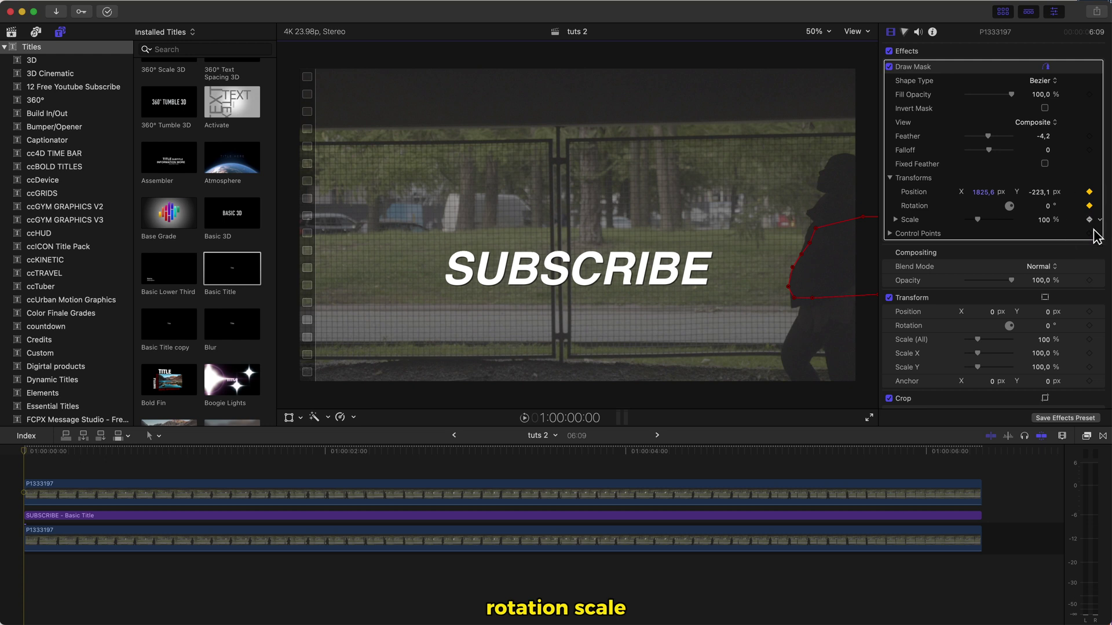
Step: Advance through the frames, adjusting the mask's position and control points to follow the walking subject's torso
key("shift+Right")
key("shift+Right")
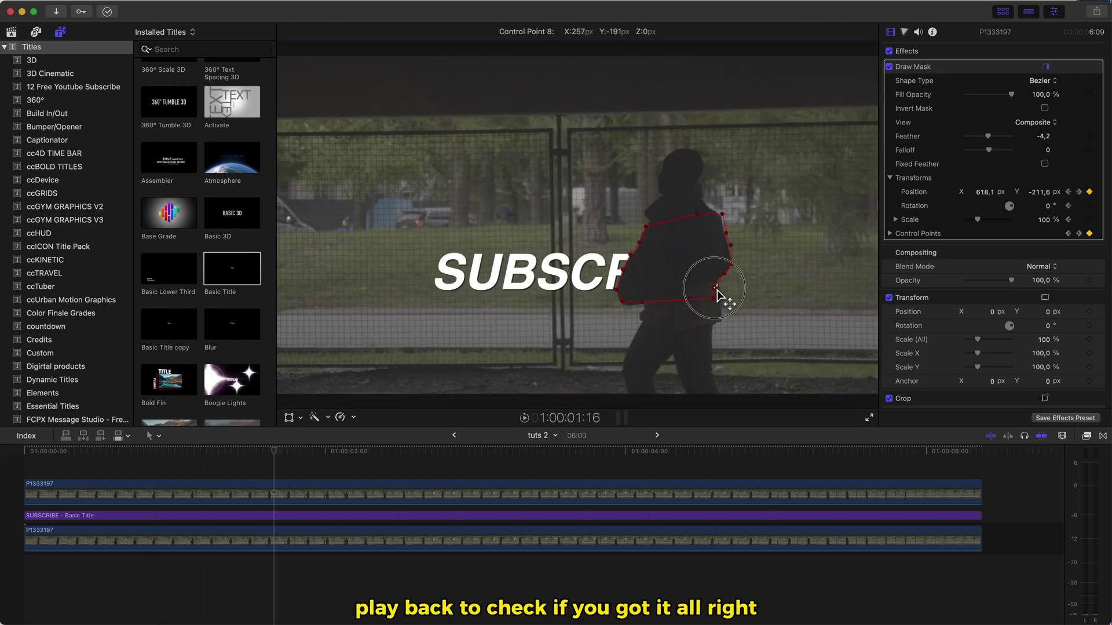
key("Right")
key("Right")
key("Right")
key("Right")
key("Right")
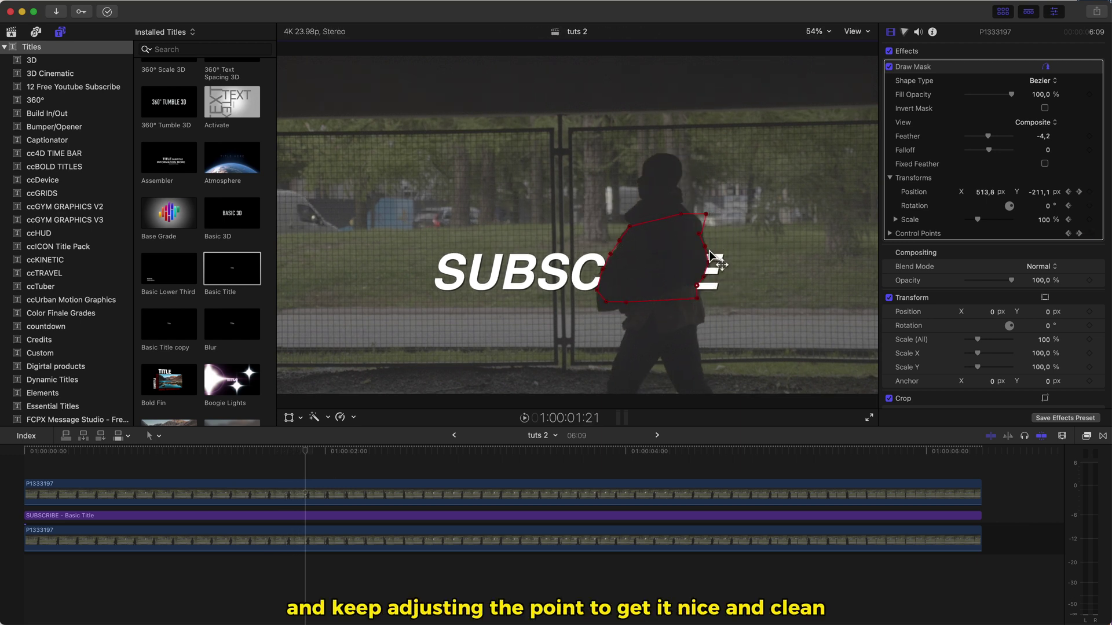
key("Right")
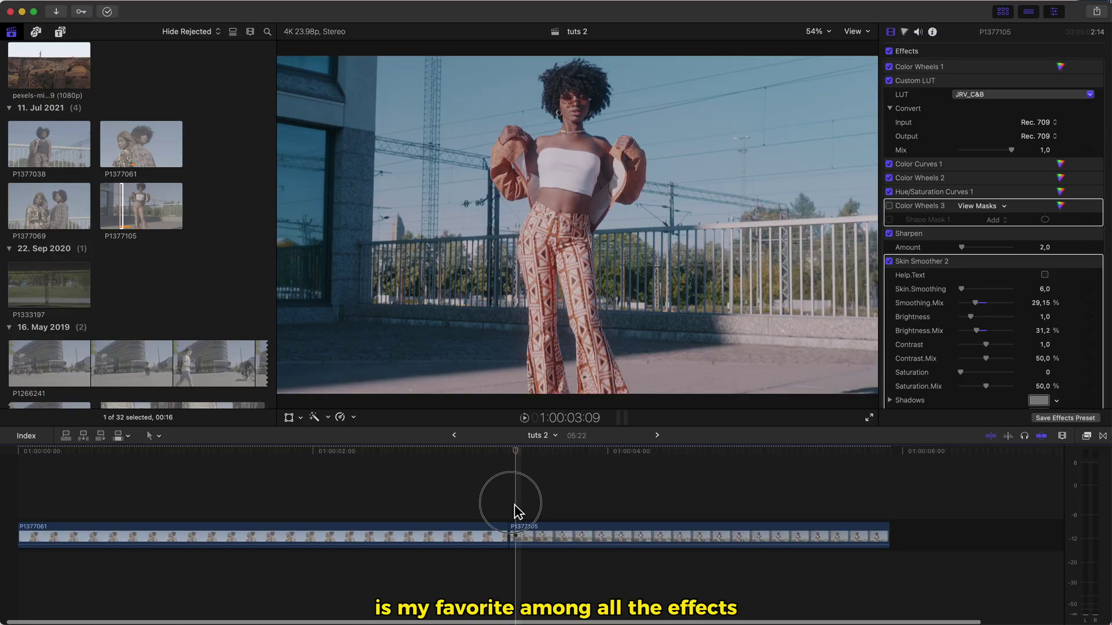
Step: Create a hold frame at the start of the second clip, P1377105, and cut the clip where the hold ends
left_click(524, 529)
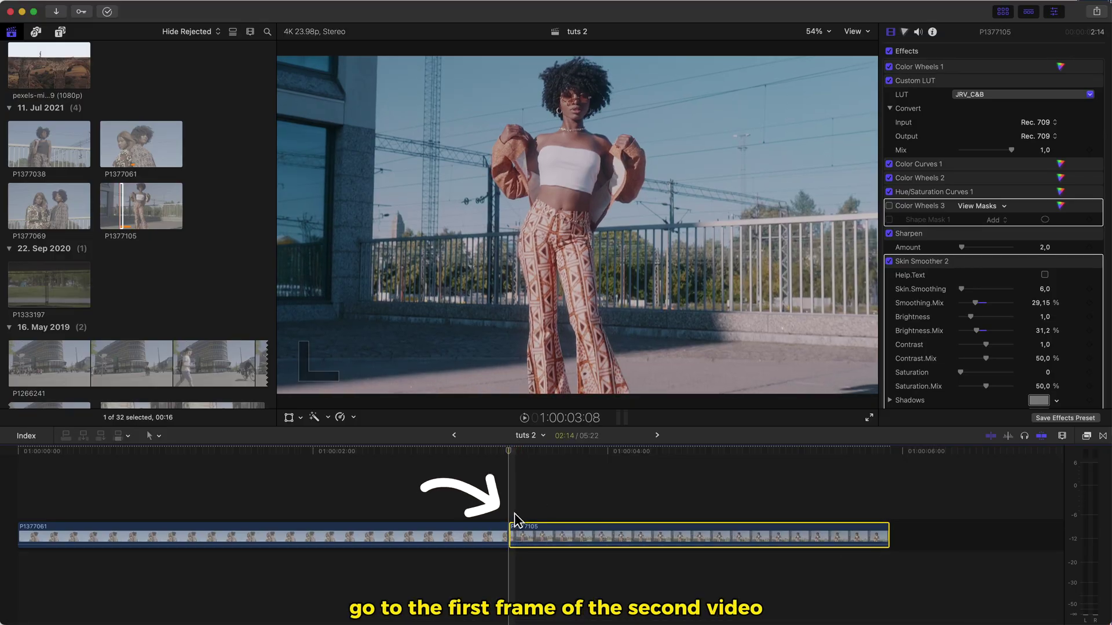
key("shift+h")
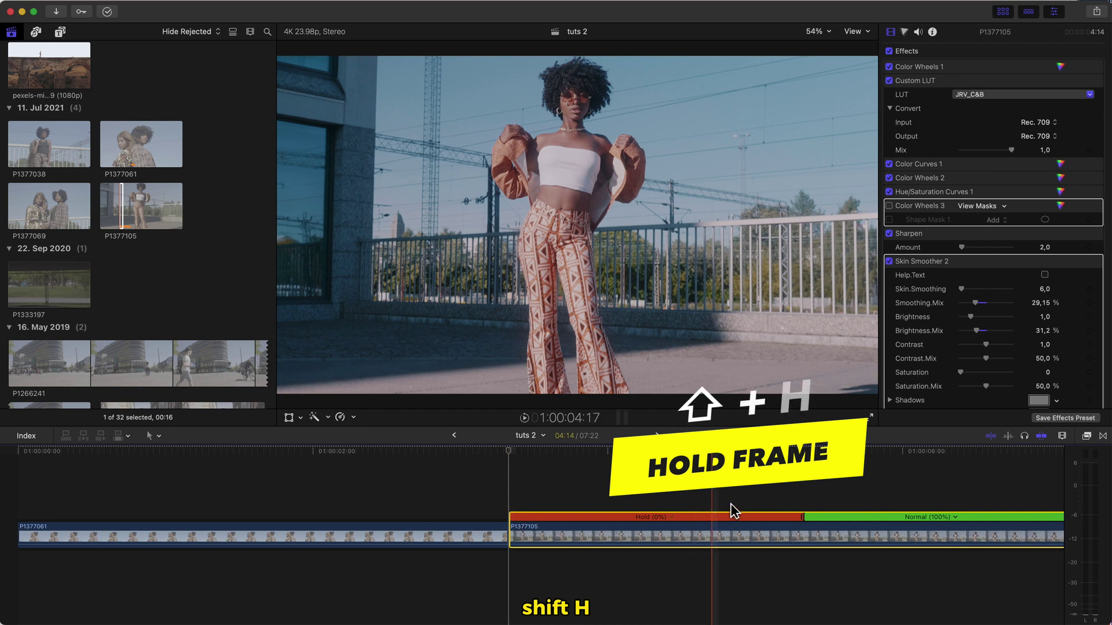
key("b")
left_click(806, 535)
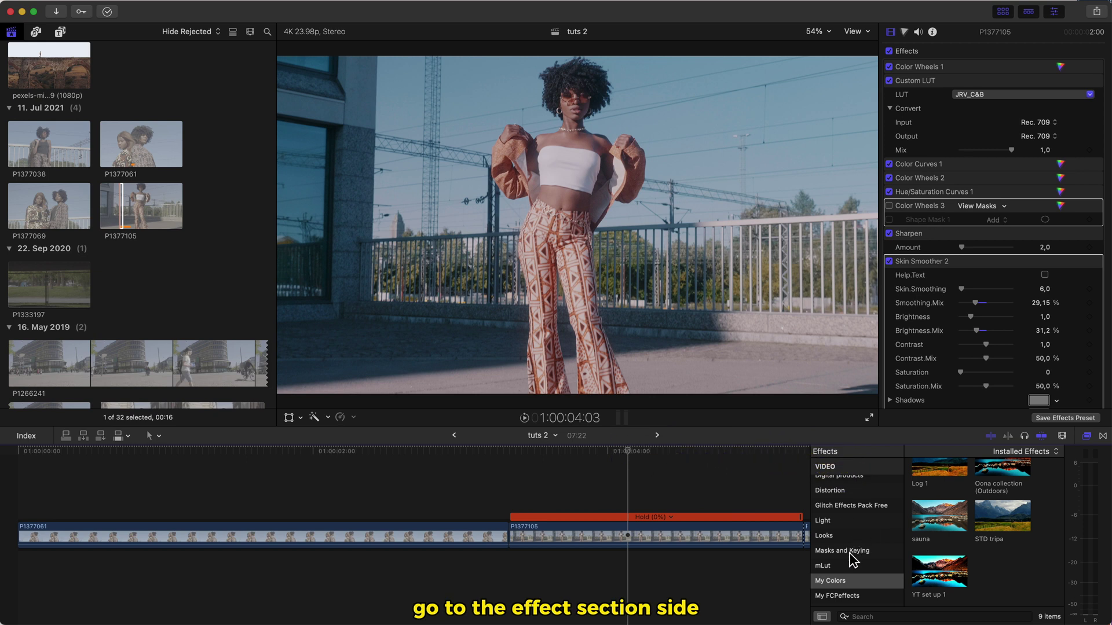
Step: Apply Draw Mask to the P1377105 hold segment, outline the model's whole body and set Feather to -19
left_click(850, 551)
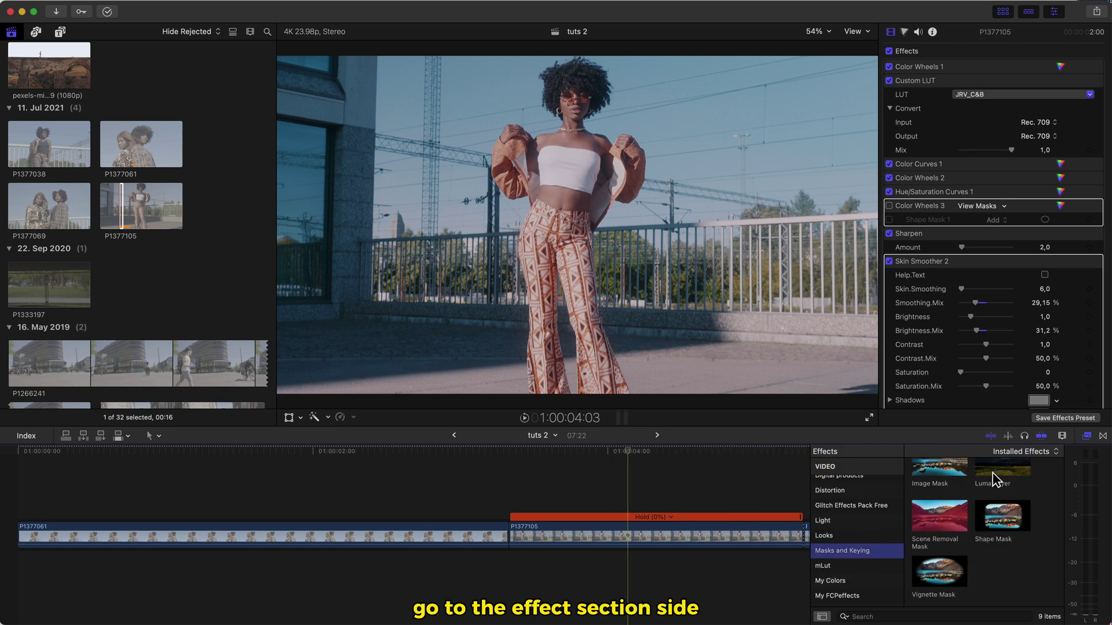
scroll(1018, 491, "up", 5)
mouse_move(990, 486)
left_mouse_down()
mouse_move(715, 521)
mouse_move(677, 541)
left_mouse_up()
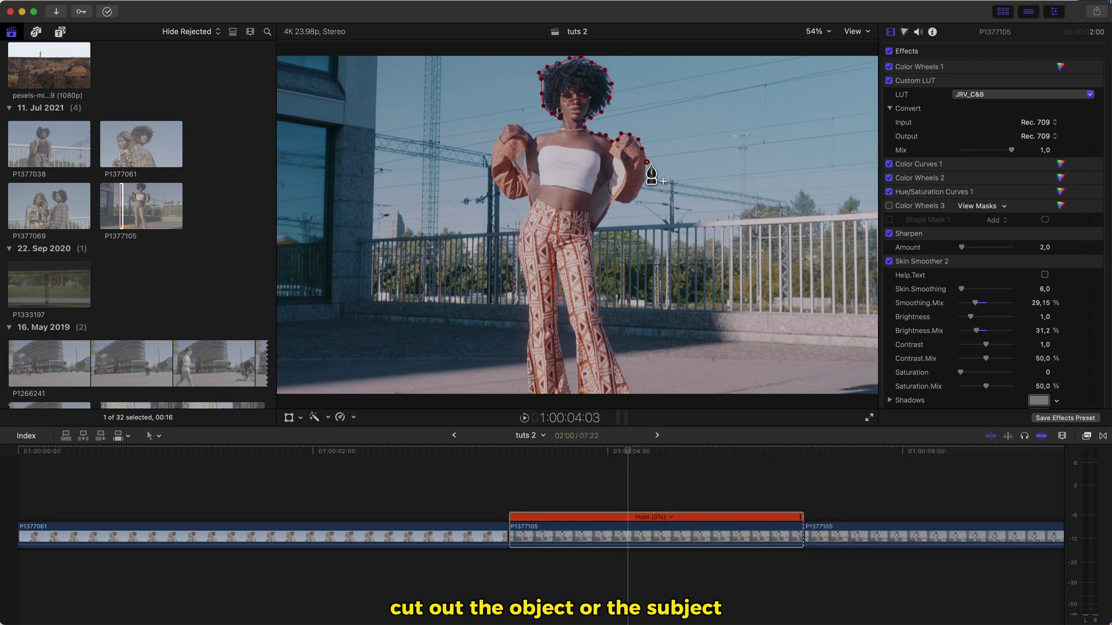
left_click(517, 238)
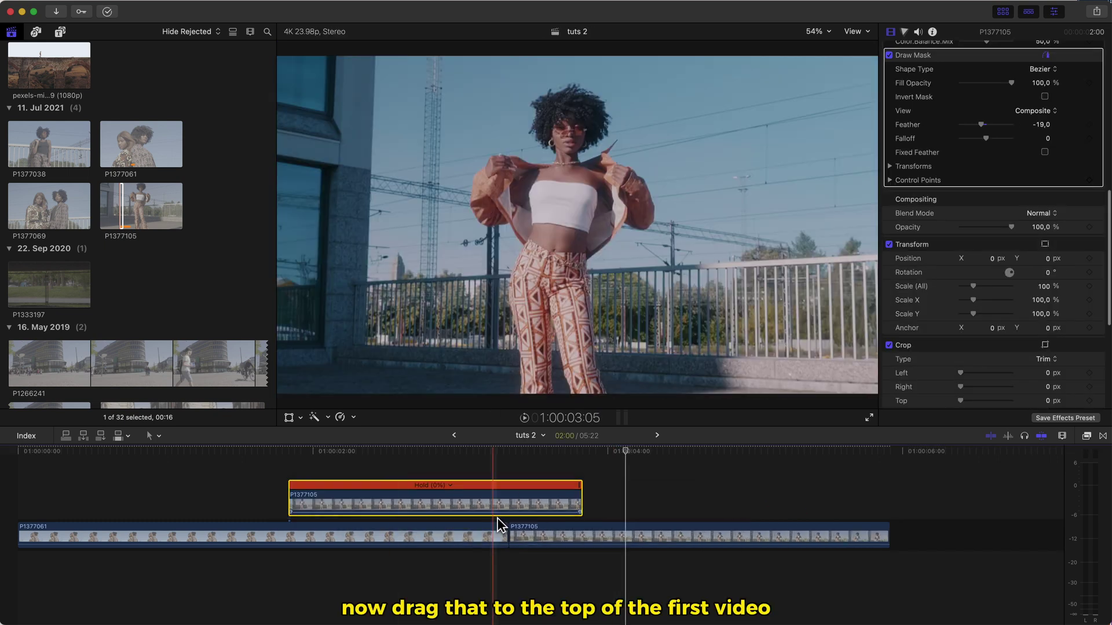
Step: Move the cut-out hold clip above P1377061, shorten it to 5 frames and align it with that clip's end
left_click_drag(484, 509, 422, 514)
right_click(415, 503)
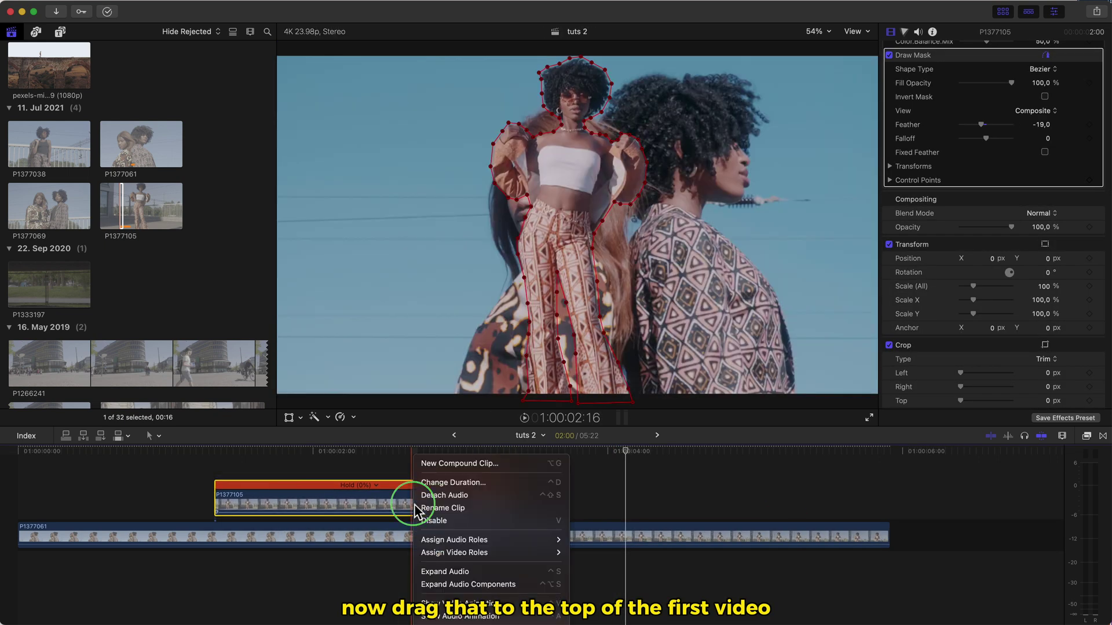
left_click(477, 483)
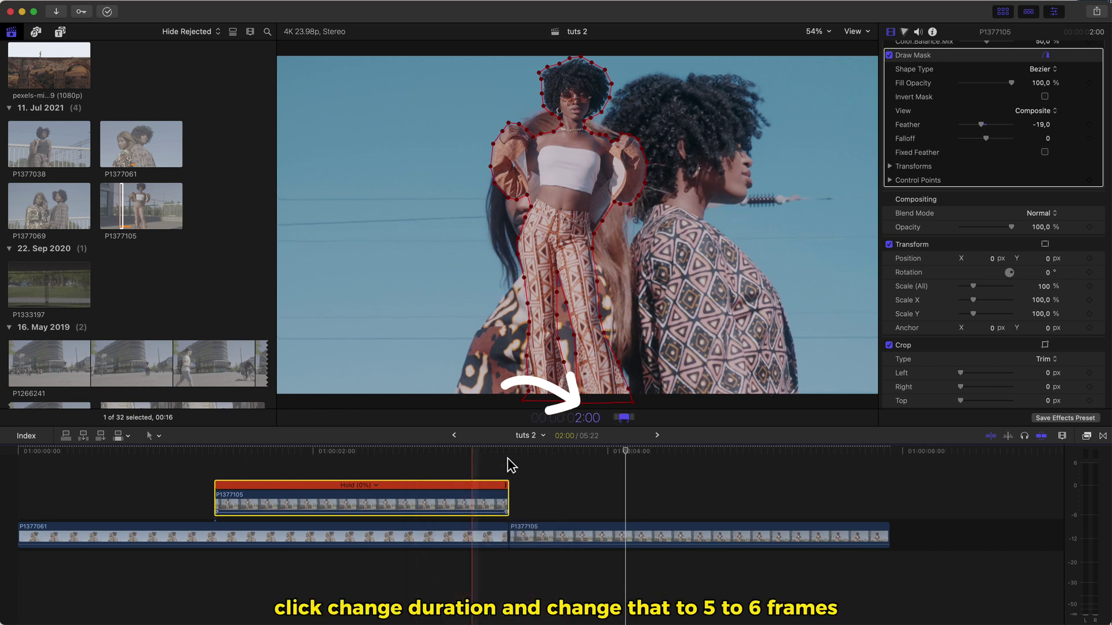
type("5")
key("Return")
left_click_drag(239, 504, 511, 505)
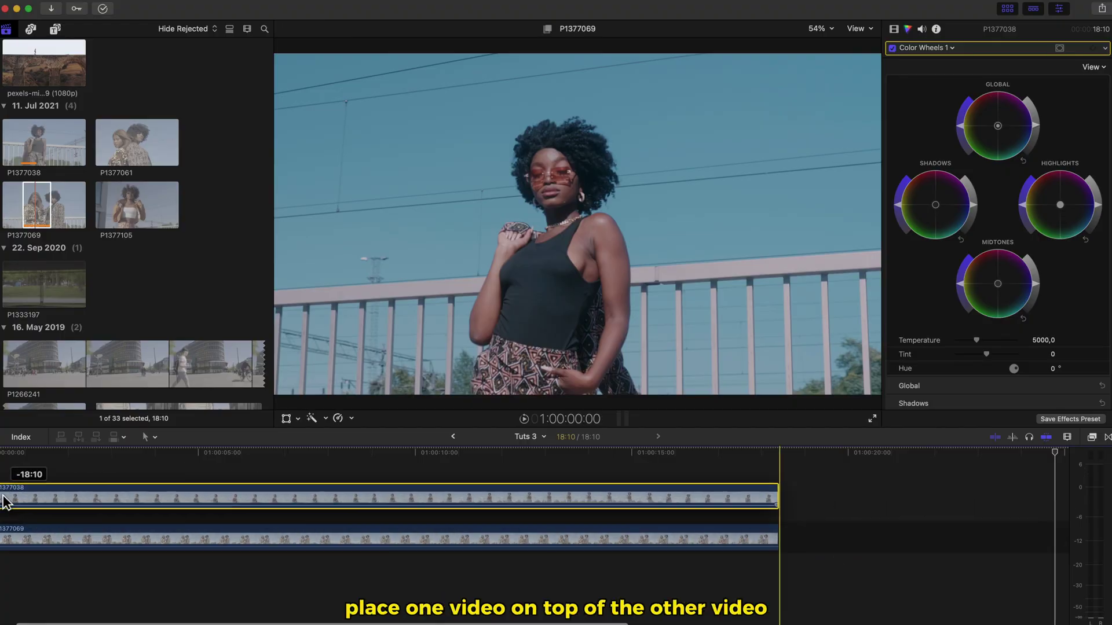
Step: Show the Horizon overlay in the viewer for the stacked P1377038 and P1377069 clips
left_click(401, 490)
key("shift+z")
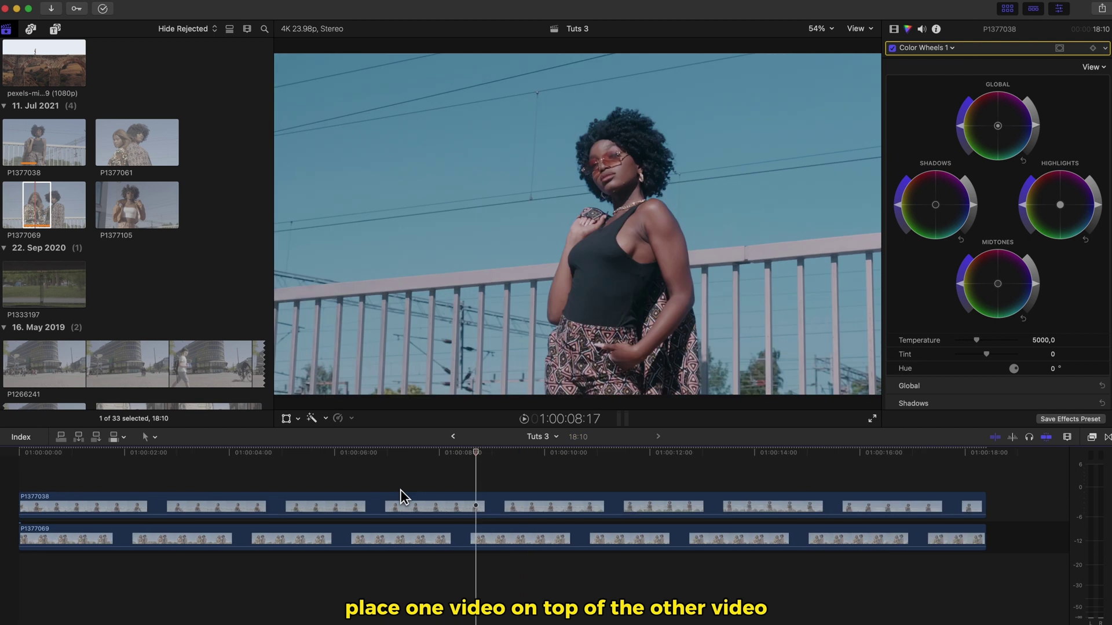
left_click(856, 29)
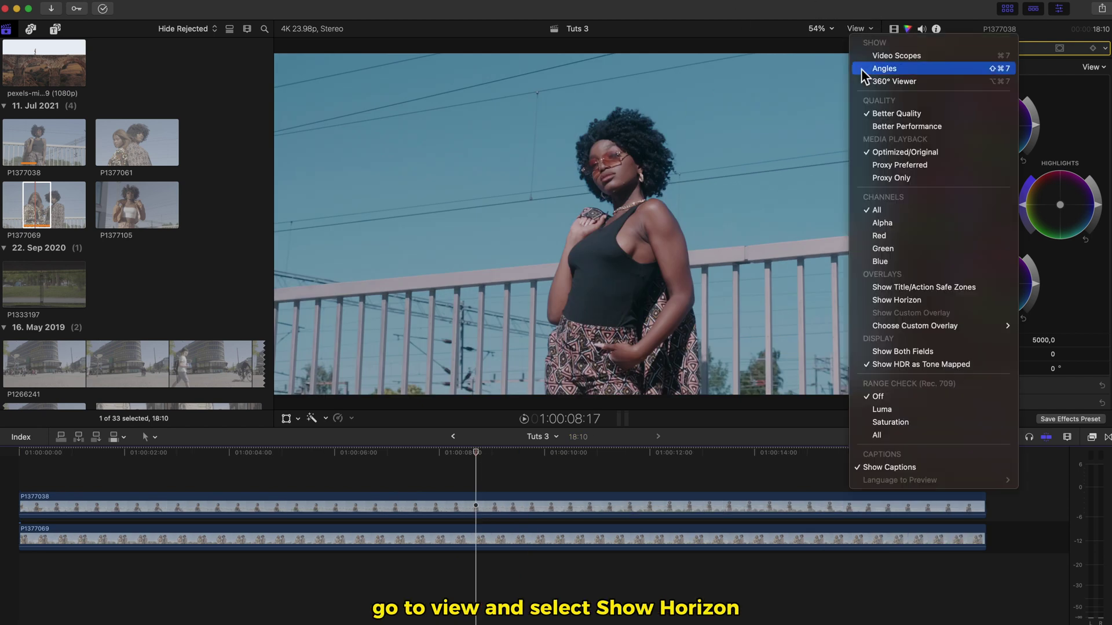
left_click(892, 300)
Step: Find Draw Mask among the Masks and Keying effects and apply it to the upper P1377038 clip
left_click(1092, 437)
scroll(880, 579, "down", 6)
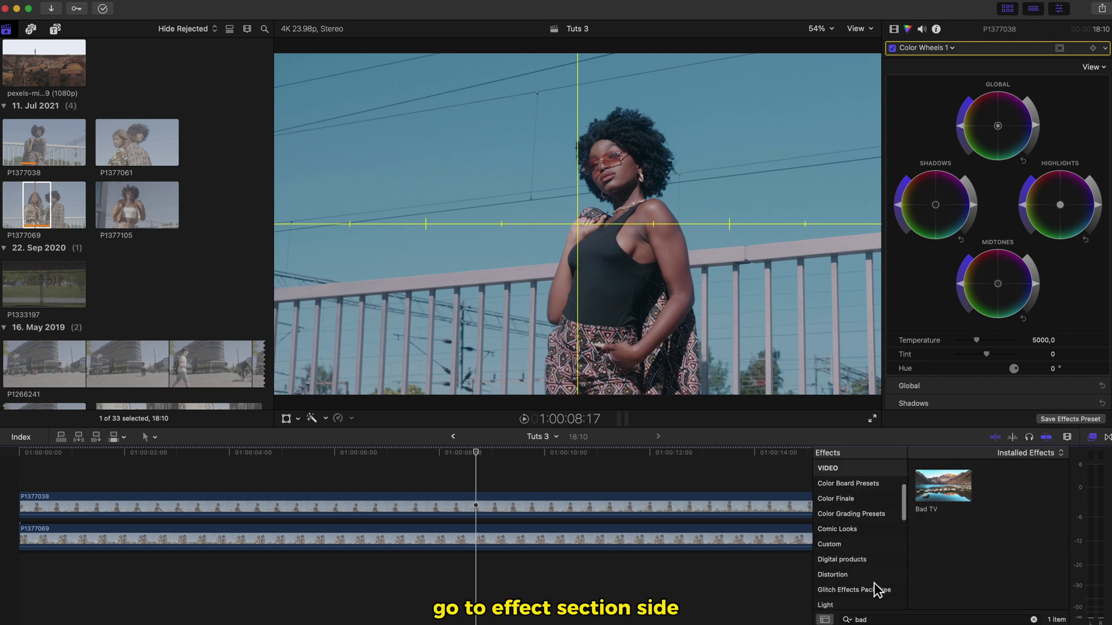
left_click(857, 572)
left_click(1034, 620)
left_click_drag(1013, 491, 448, 505)
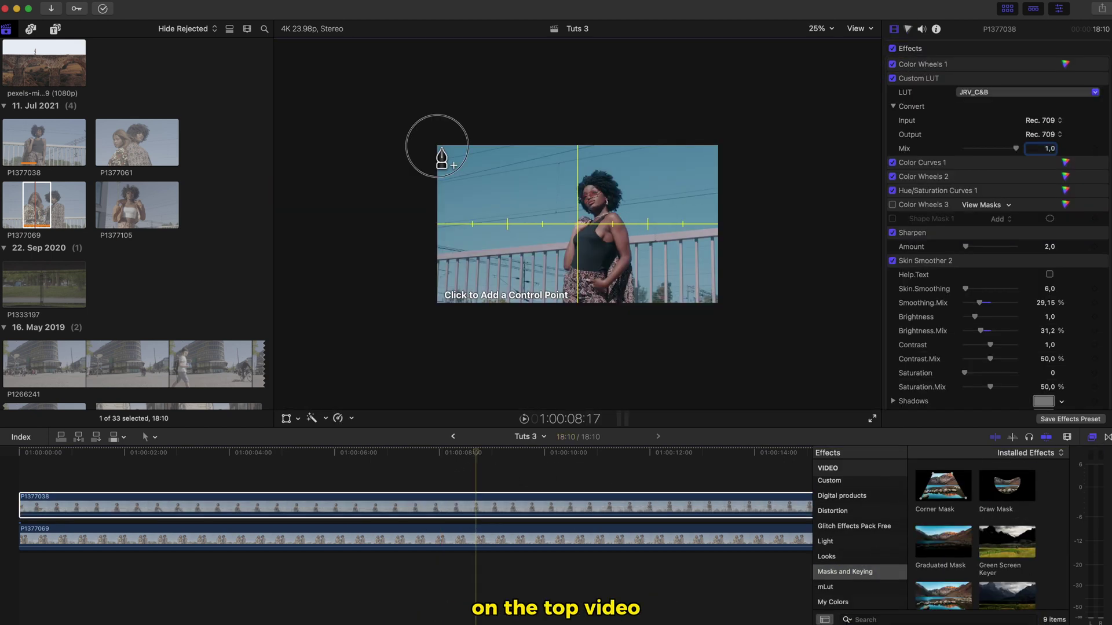
Step: Mask the upper P1377038 clip with a triangle between the frame's upper corners and bottom centre, raised slightly, with Feather 83
left_click(438, 146)
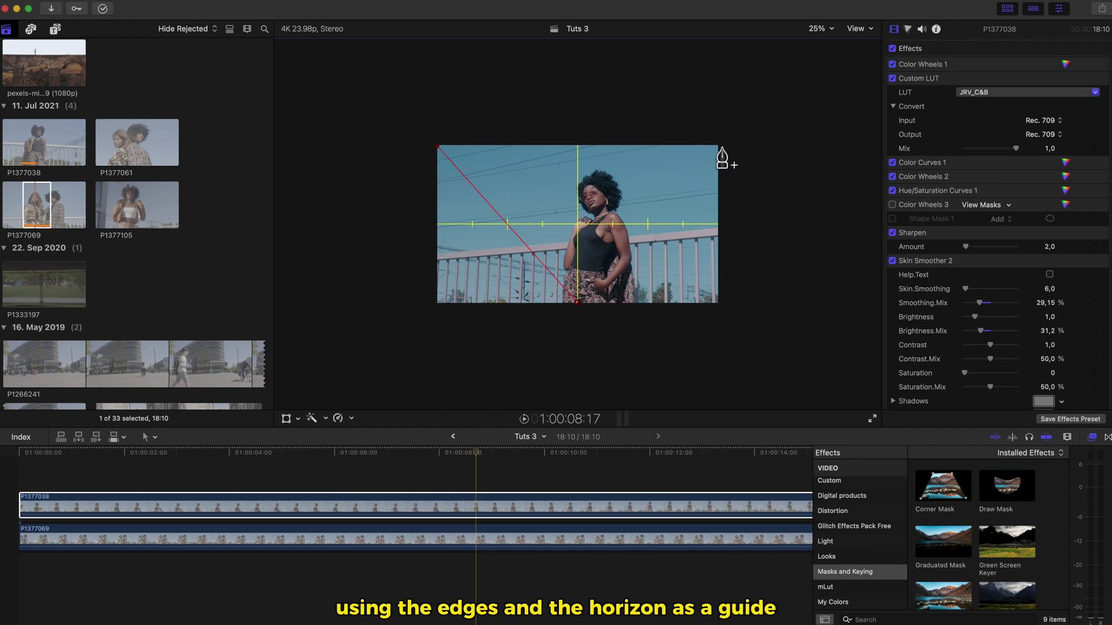
left_click(439, 147)
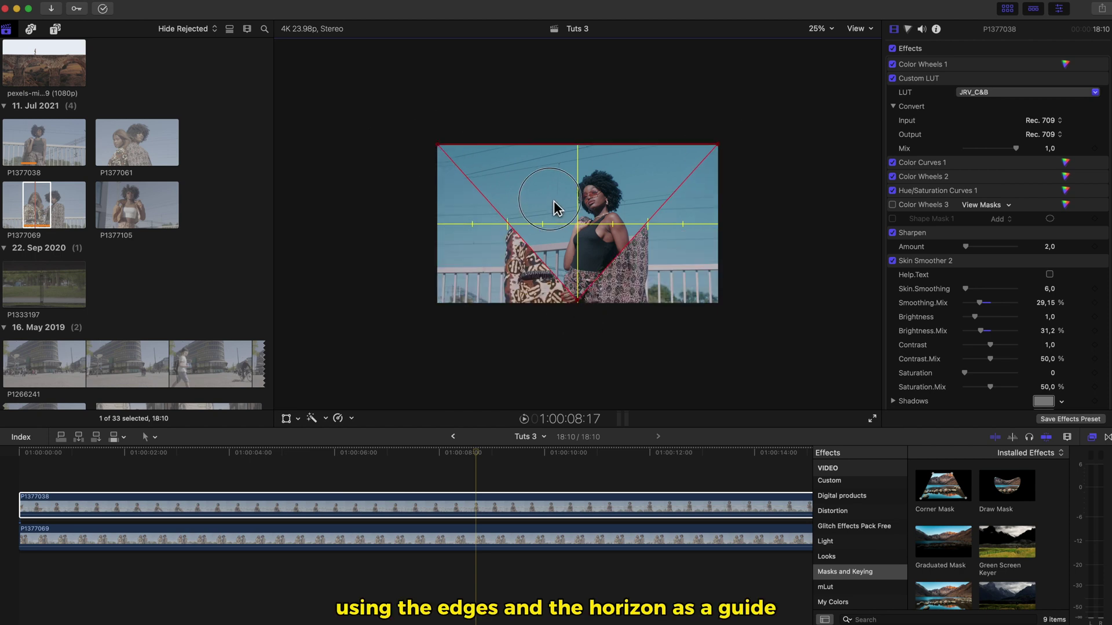
left_click_drag(554, 207, 554, 182)
scroll(996, 232, "down", 10)
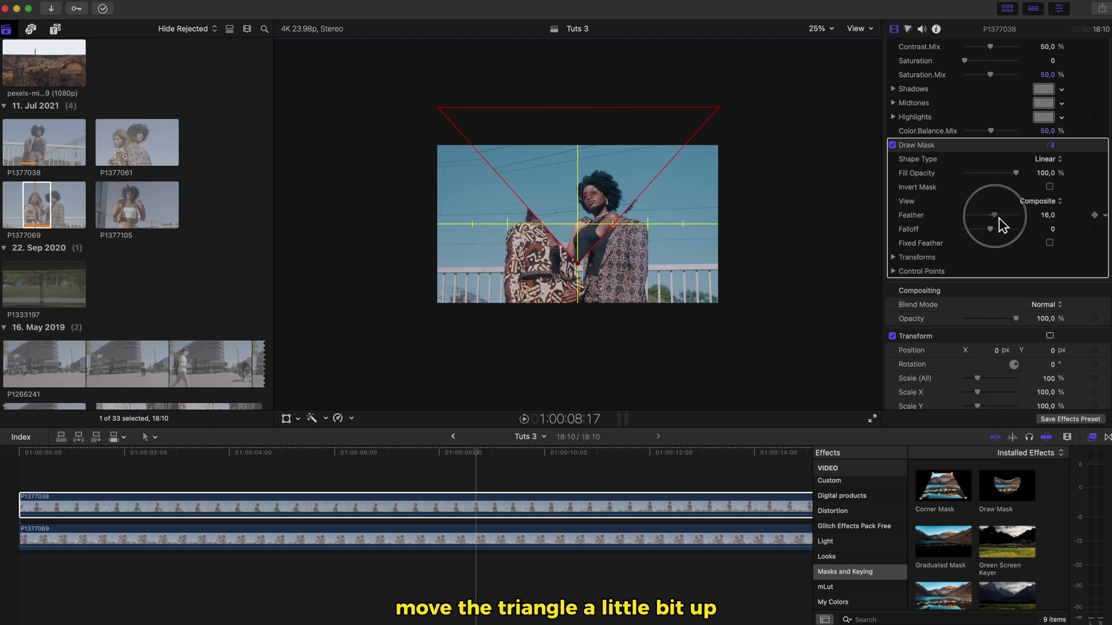
left_click_drag(998, 224, 1021, 223)
Step: Keyframe the mask's Position, Rotation, Scale and Control Points at the clip's start and again at 01:00:03:21
left_click(30, 482)
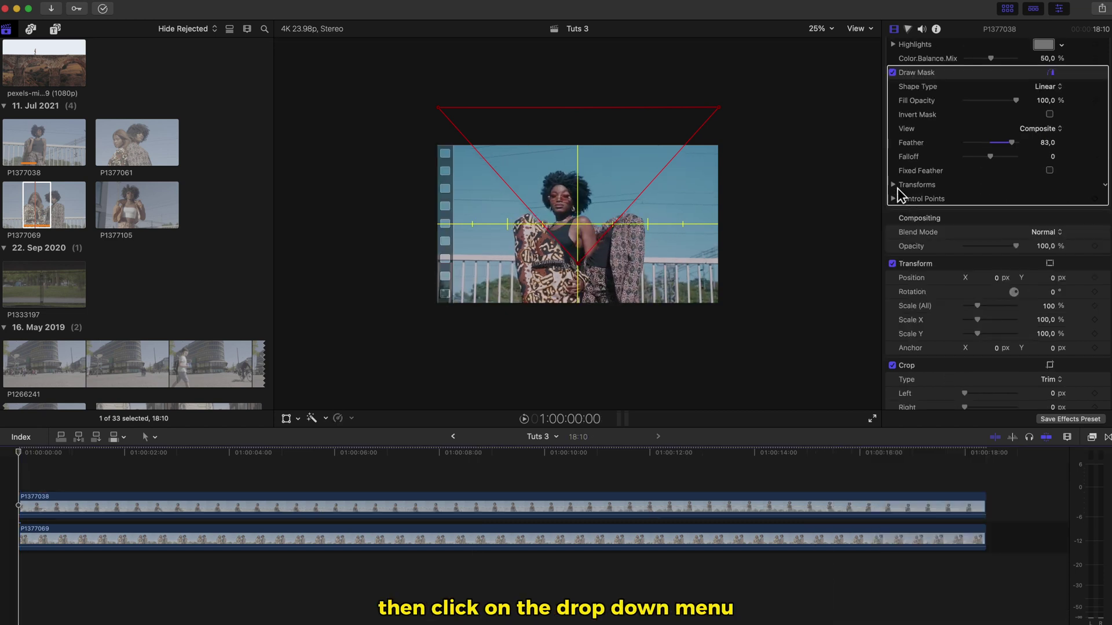
left_click(897, 187)
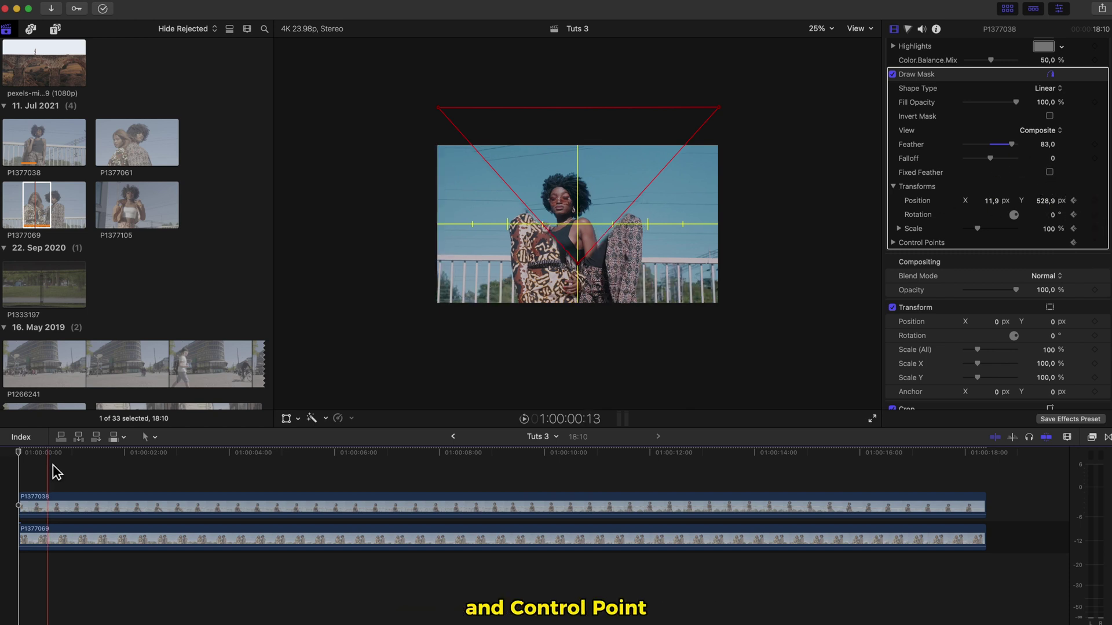
key("space")
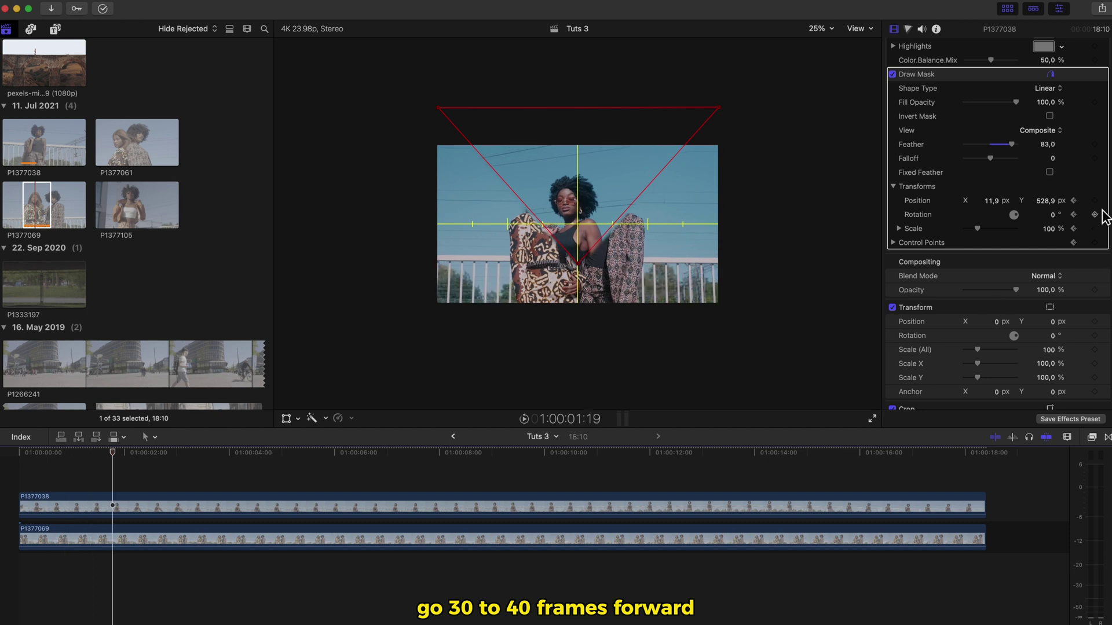
key("space")
key("shift+Right")
left_click(1095, 243)
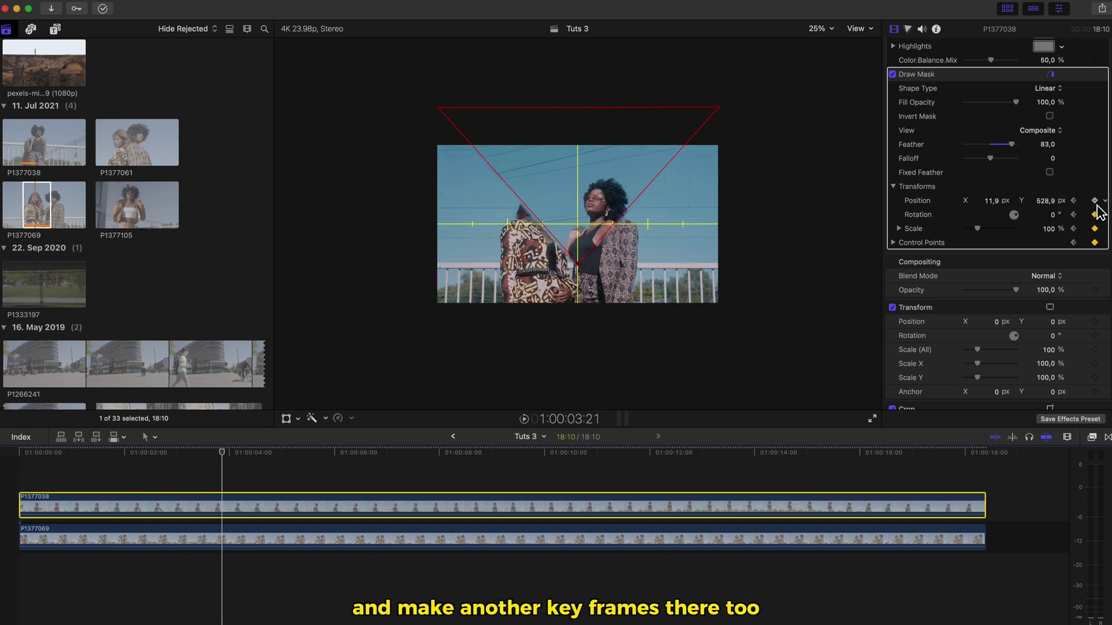
Step: Move the triangle's lower point beside its upper-left point at the first keyframe and beside its upper-right point at the last keyframe
key("Home")
left_click_drag(581, 270, 445, 124)
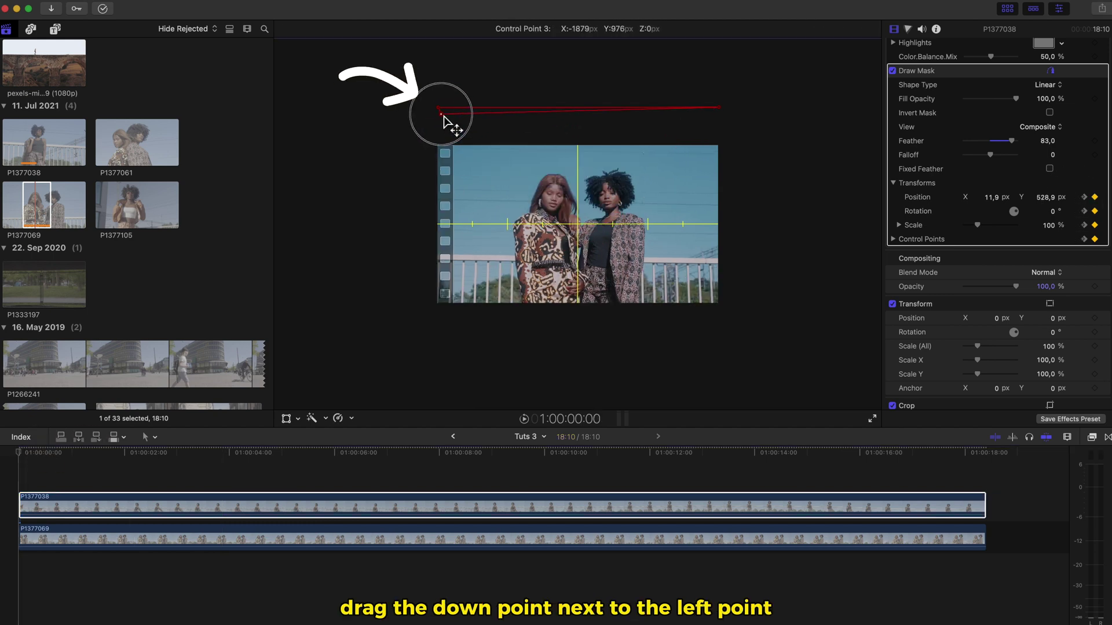
left_click(1084, 197)
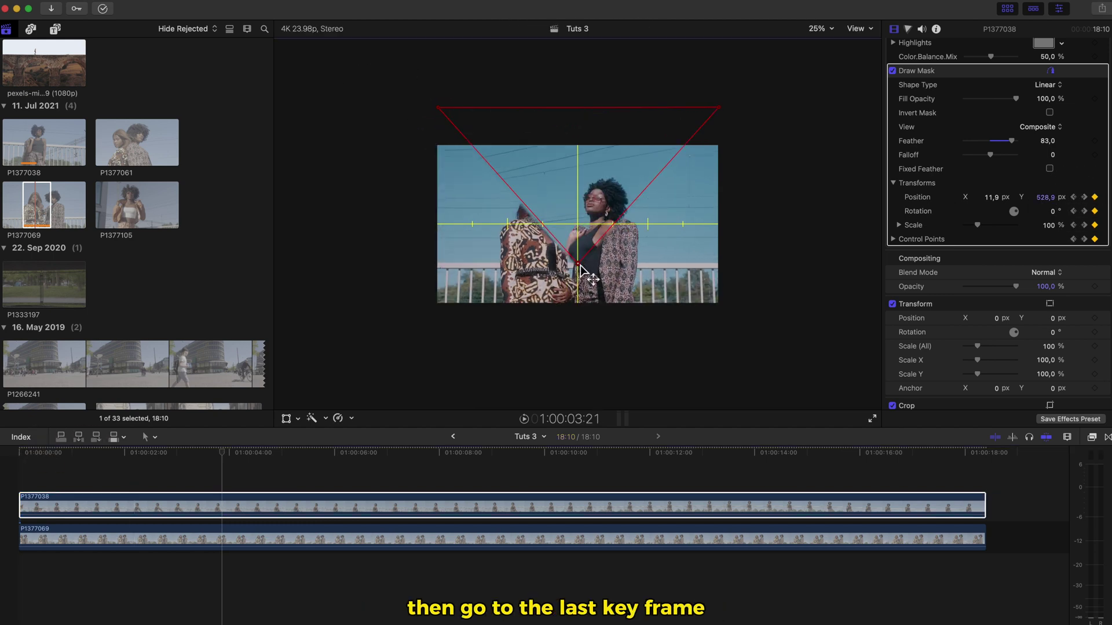
left_click_drag(609, 245, 664, 194)
left_click_drag(694, 155, 708, 132)
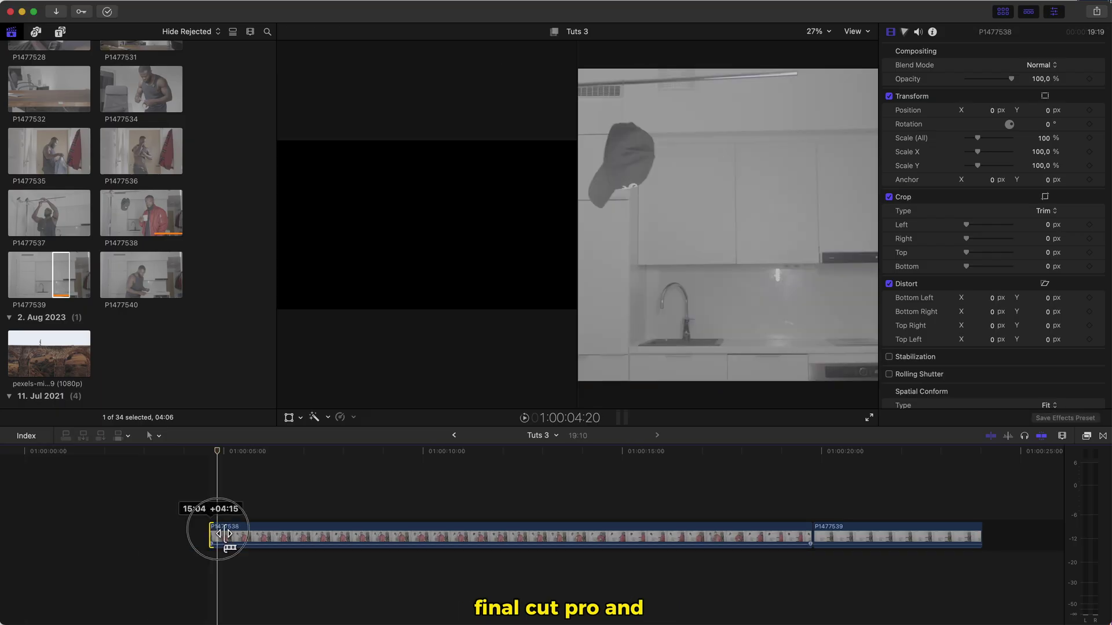
left_click(856, 32)
left_click(881, 179)
left_click(1087, 435)
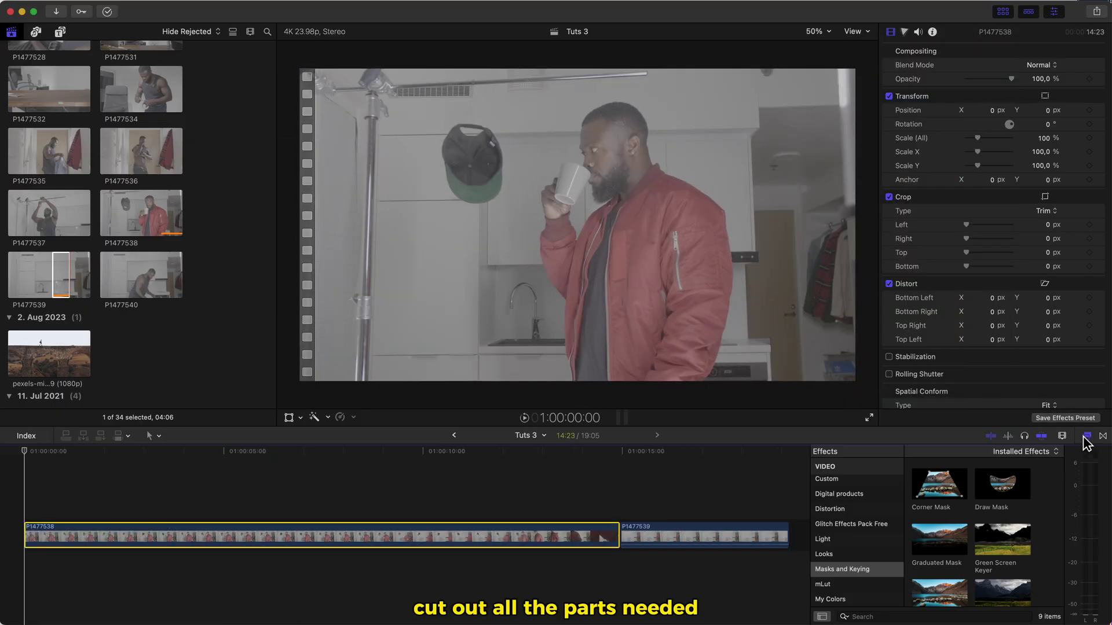
left_click_drag(1001, 513, 687, 543)
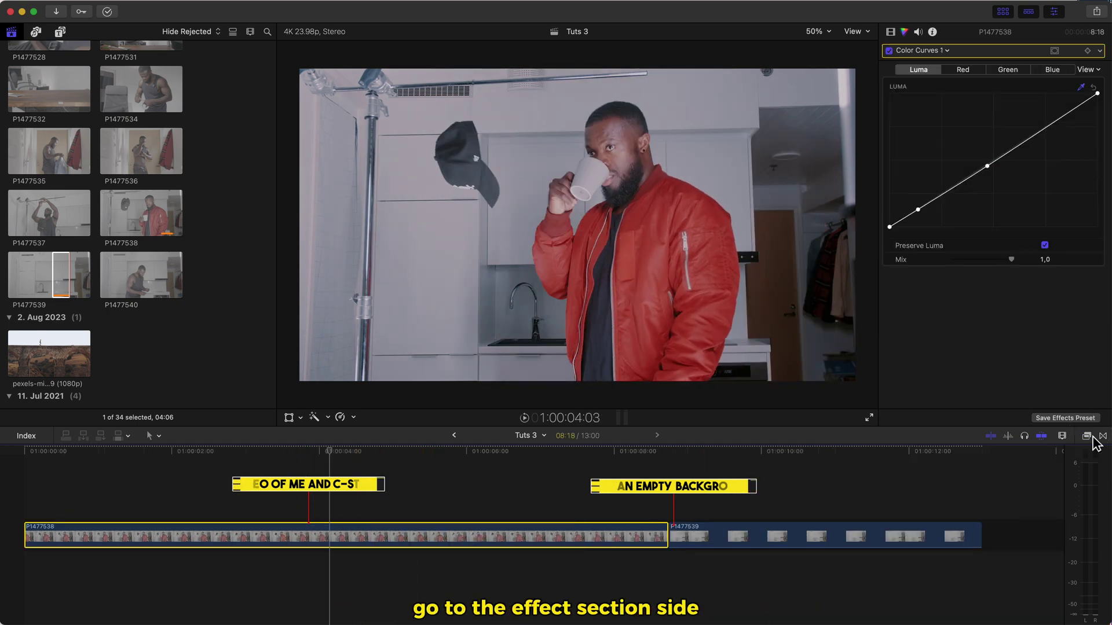
Step: Apply the Draw Mask effect to the P1477538 clip of the man in the red jacket
left_click(1087, 437)
left_click_drag(1017, 492, 529, 530)
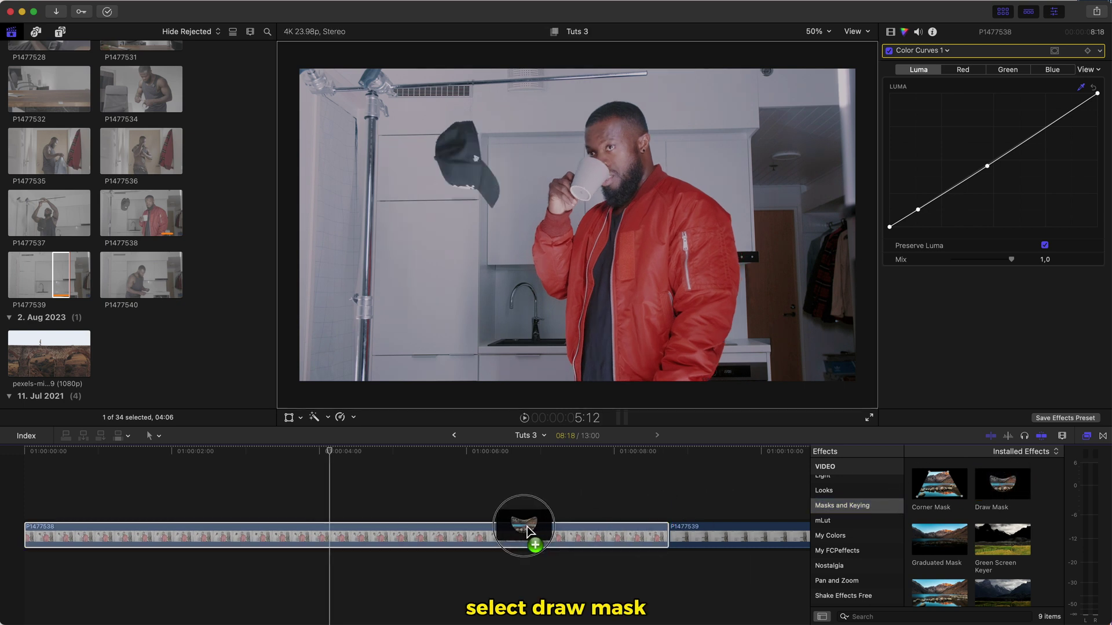
left_click_drag(442, 537, 442, 536)
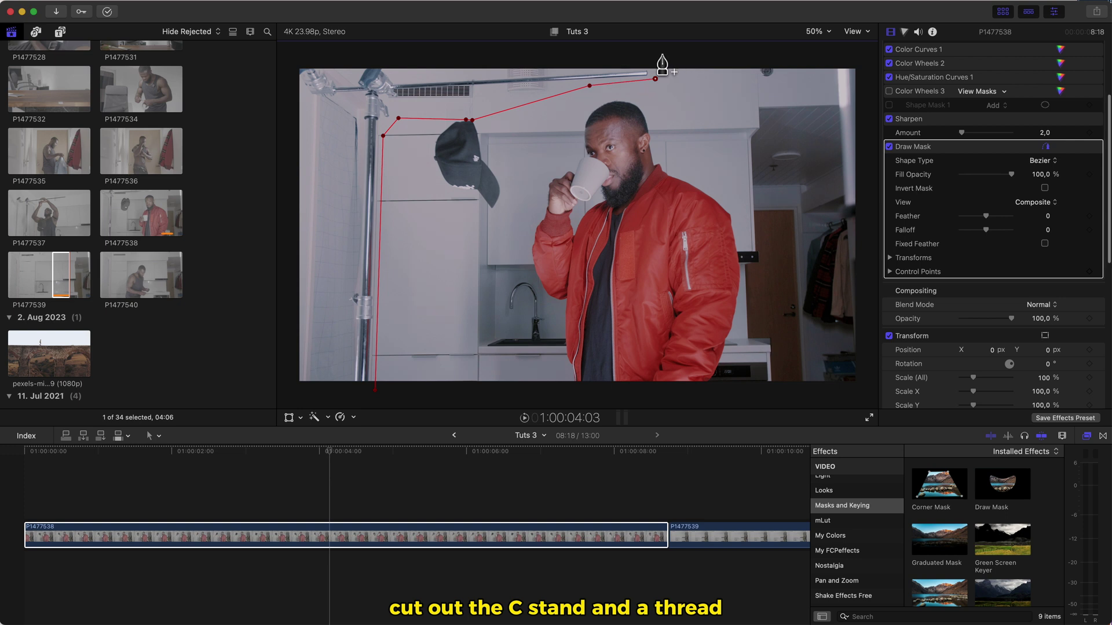
Step: Outline the C-stand and its arm with a closed mask extending past the frame edges, and invert the mask
left_click(287, 392)
left_click(376, 390)
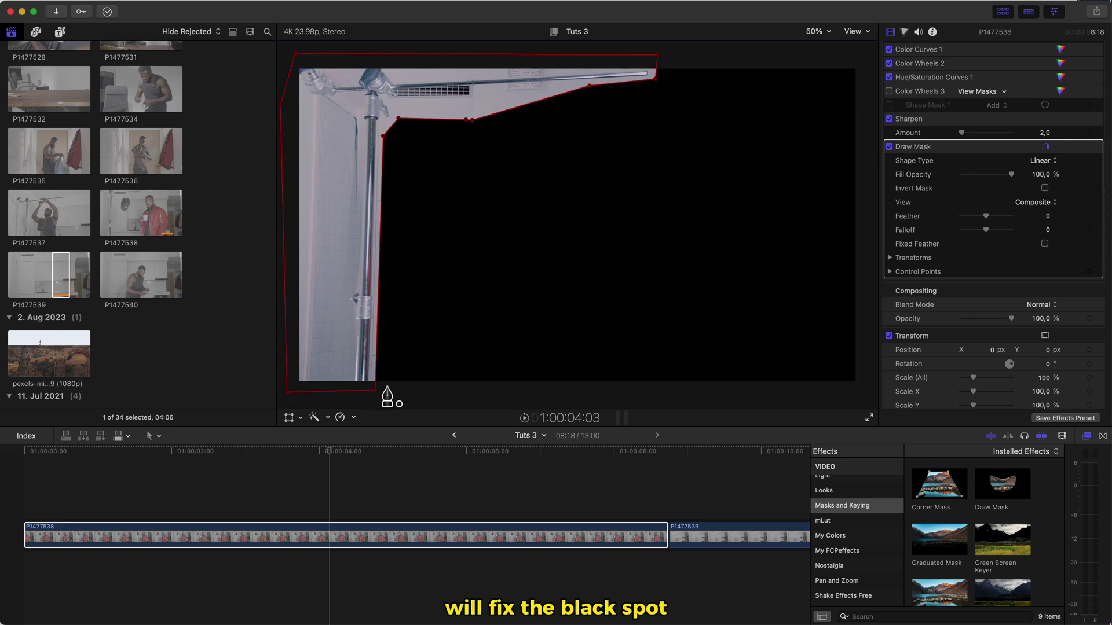
left_click(1045, 188)
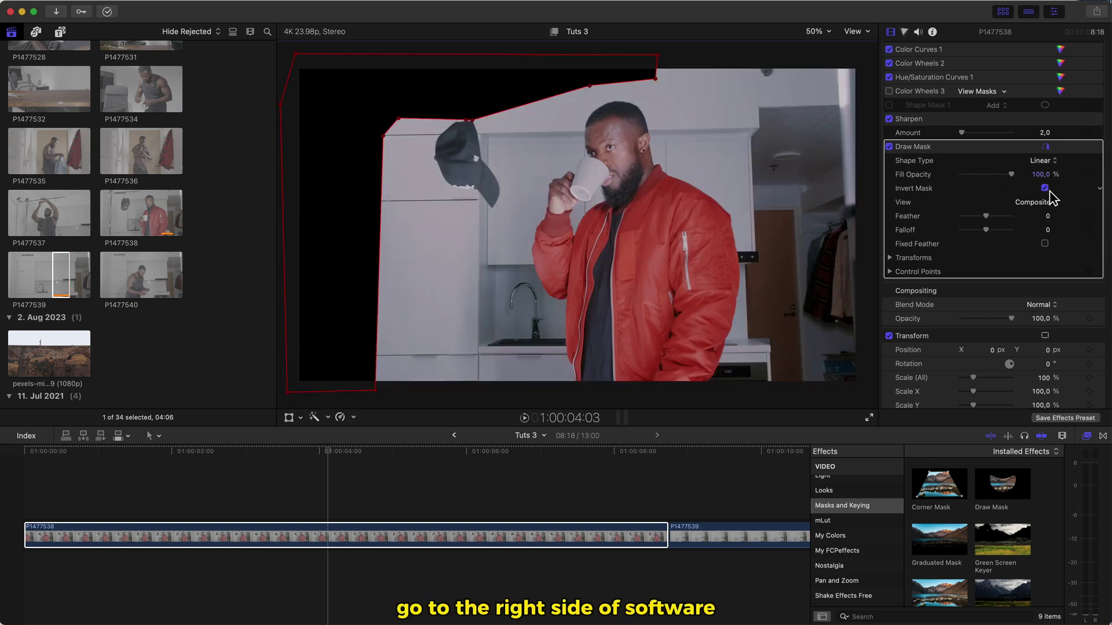
Step: Place the empty-background clip P1477539 beneath P1477538, starting together, and extend its end to match the upper clip
left_click_drag(713, 538, 70, 570)
left_click_drag(329, 569, 667, 564)
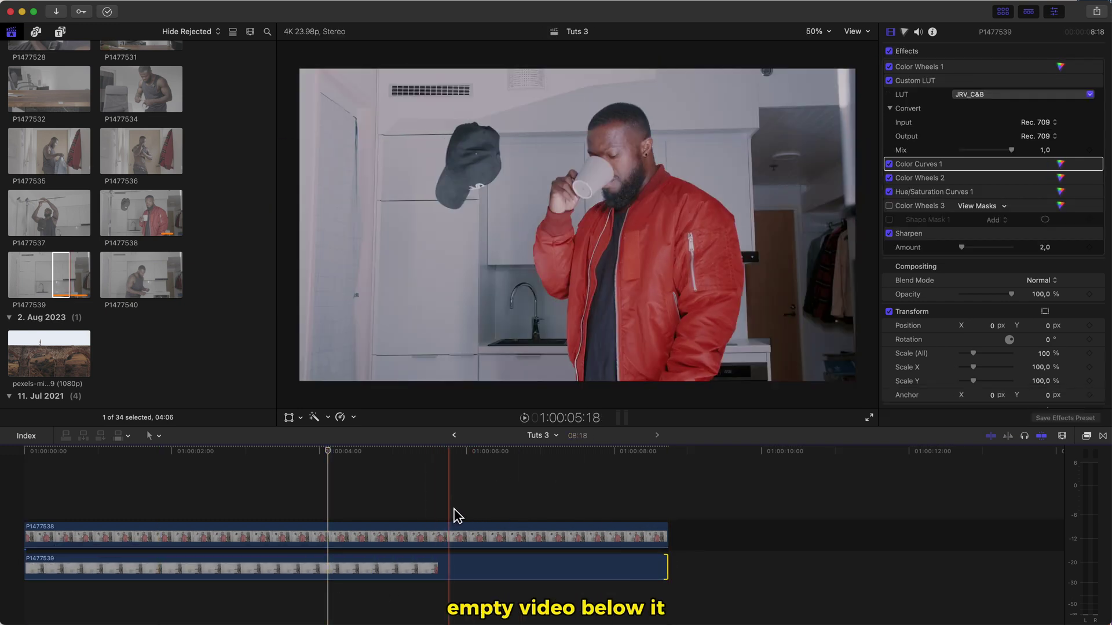